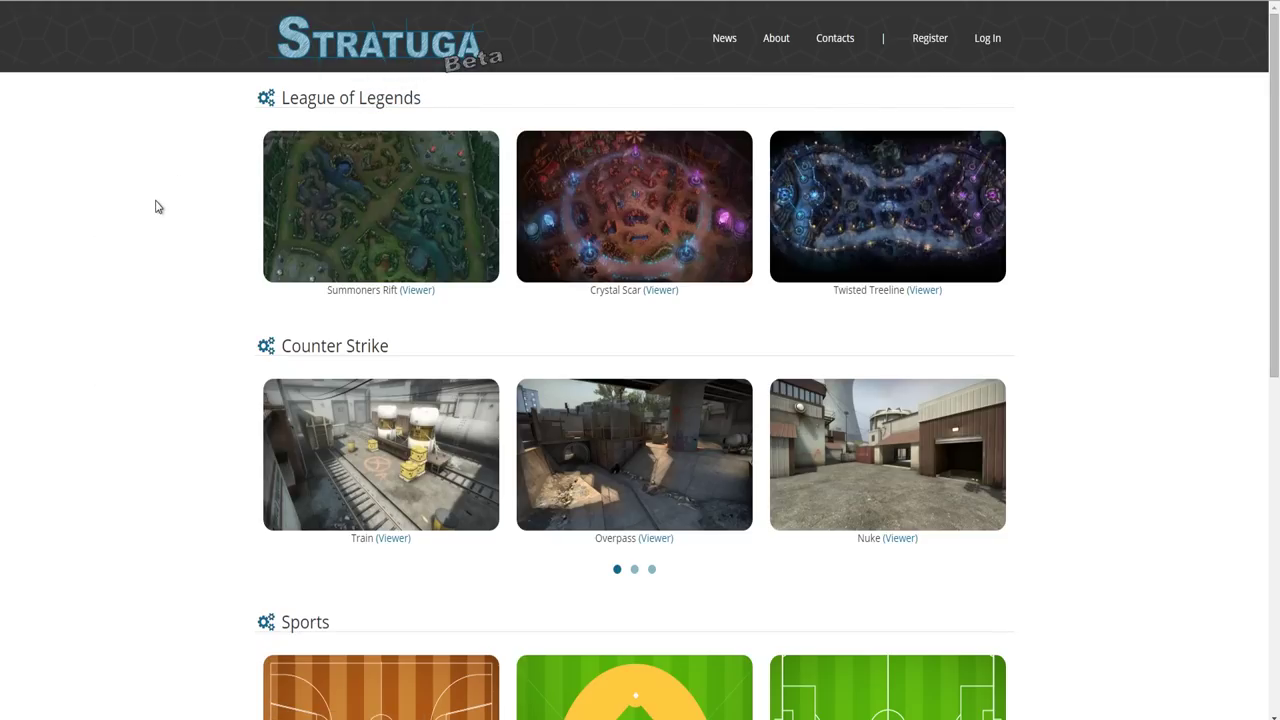
# Step: Scroll the home page's map gallery down and back up to browse the maps
pyautogui.scroll(-2, 155, 207)
pyautogui.scroll(2, 155, 207)
# Step: Open the Nuke map in the editor, browse its element panels, and zoom out
pyautogui.click(365, 150)
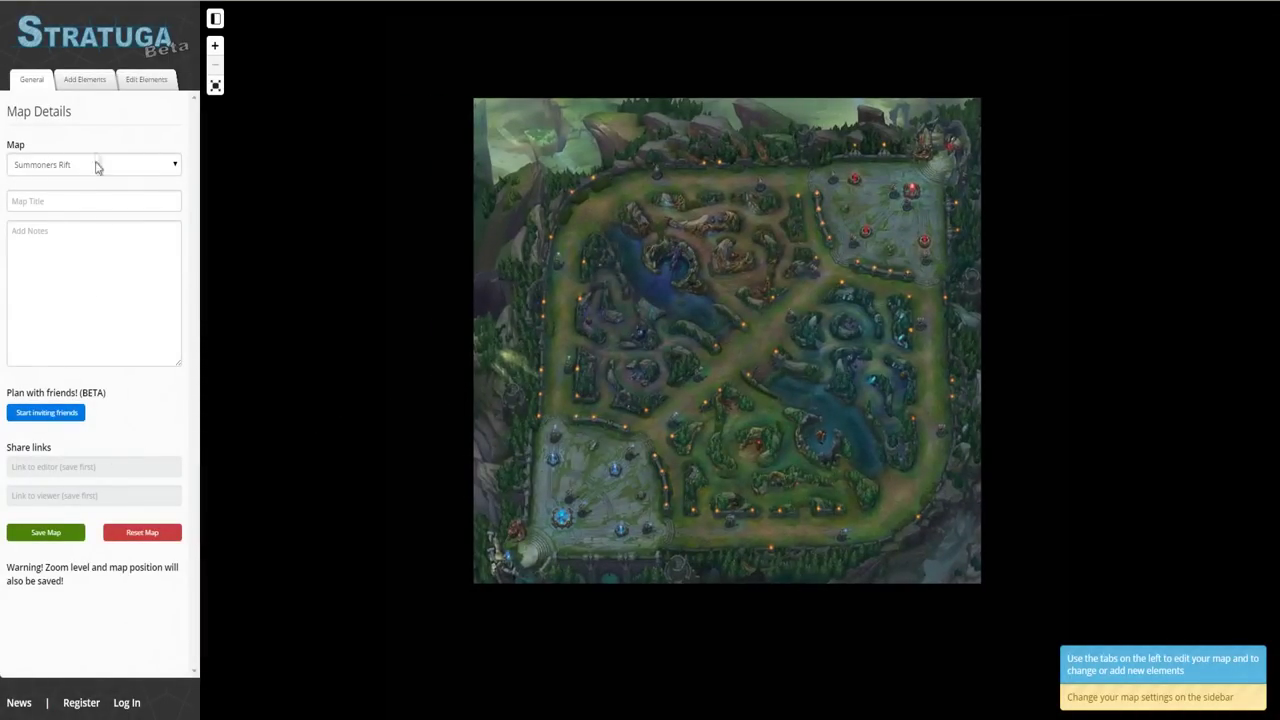
pyautogui.click(146, 80)
pyautogui.click(66, 82)
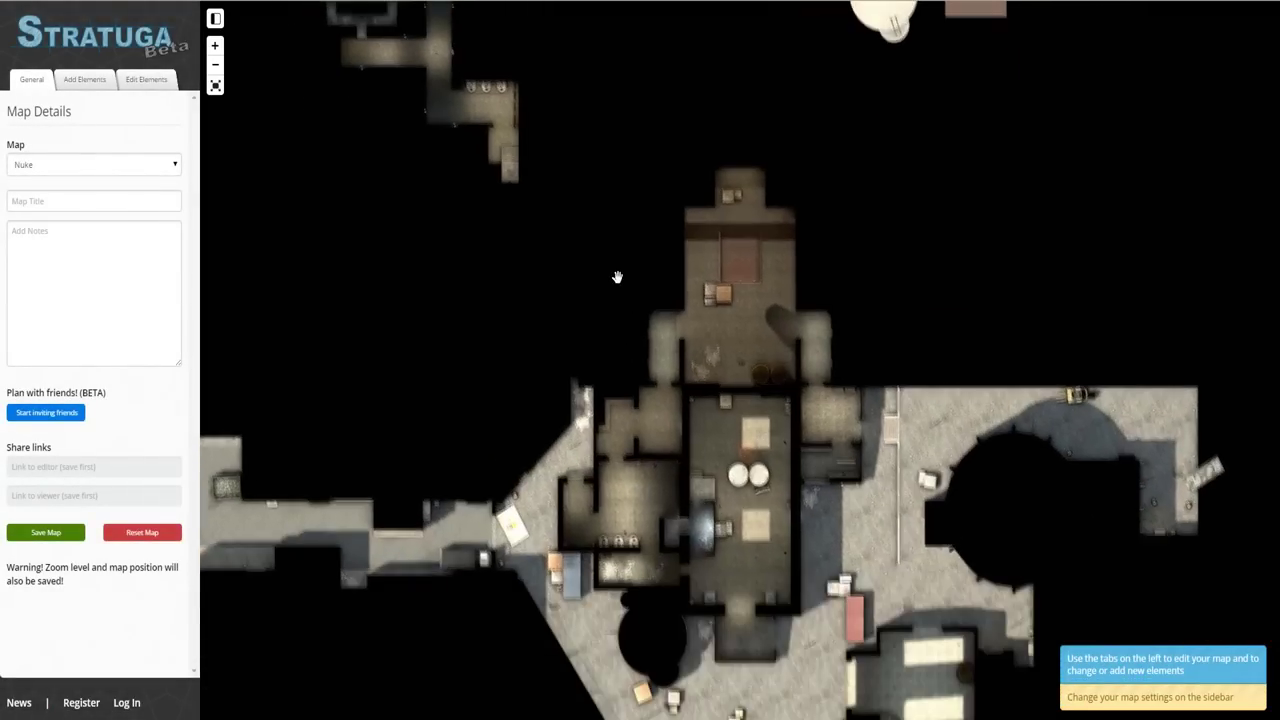
pyautogui.scroll(-3, 617, 277)
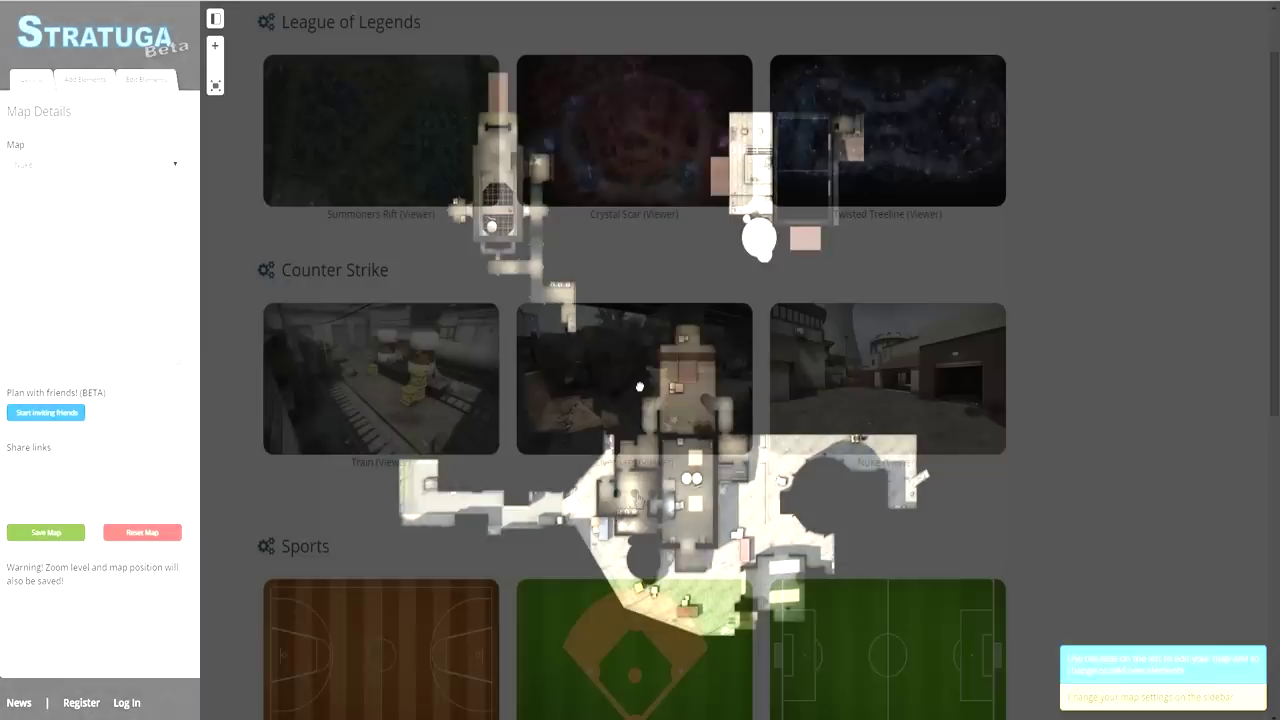
# Step: Page the Counter Strike maps to Overpass and zoom its map in and out
pyautogui.click(617, 494)
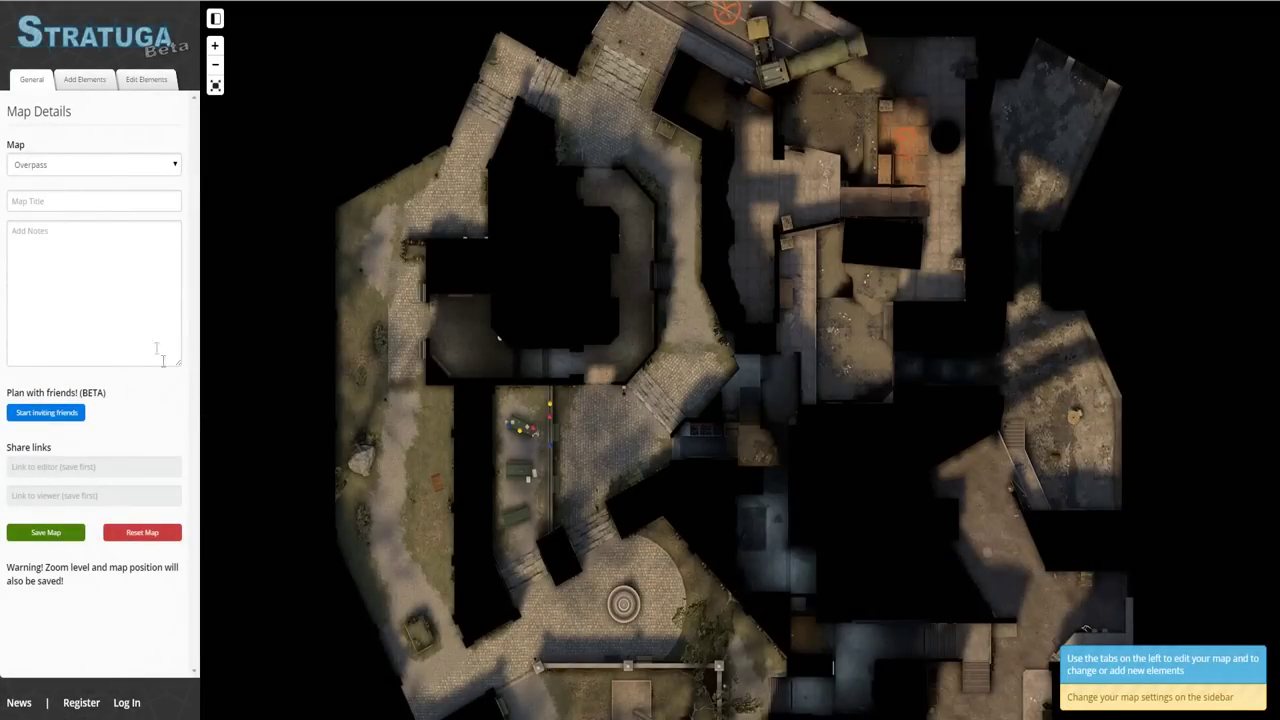
pyautogui.scroll(1, 640, 320)
pyautogui.scroll(-1, 645, 318)
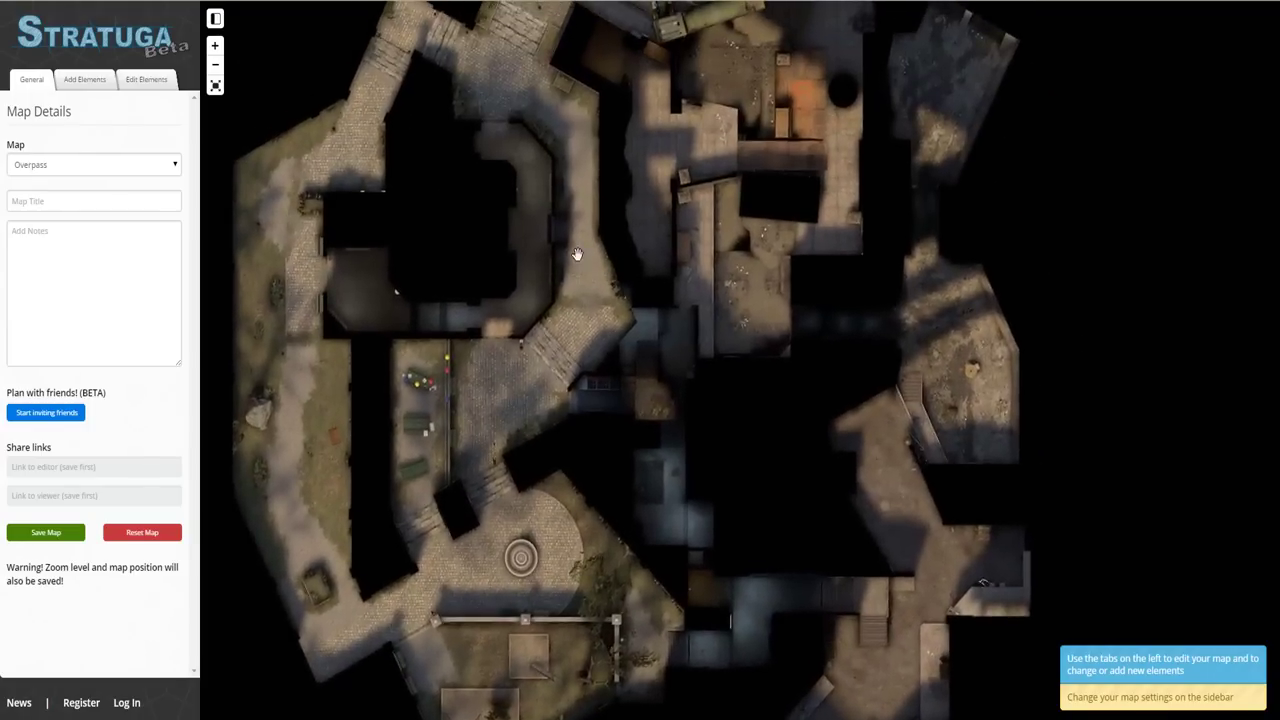
pyautogui.scroll(-1, 651, 318)
pyautogui.scroll(2, 686, 380)
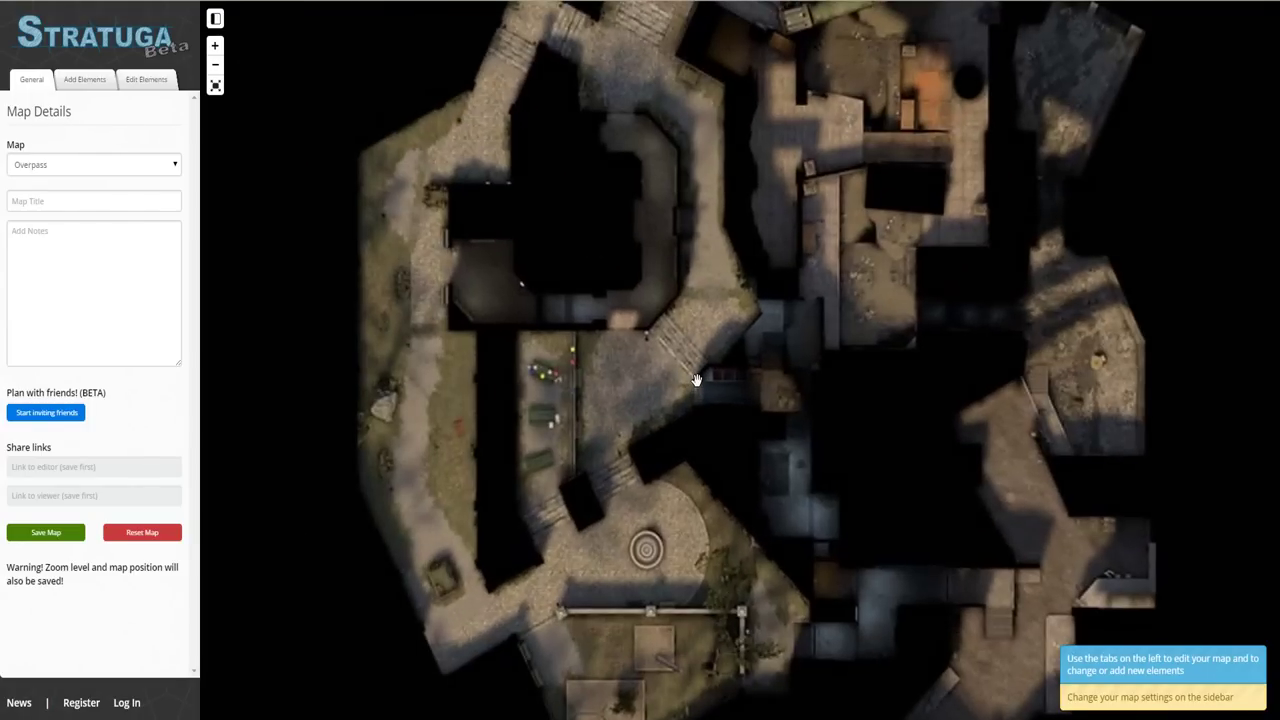
pyautogui.scroll(-3, 696, 380)
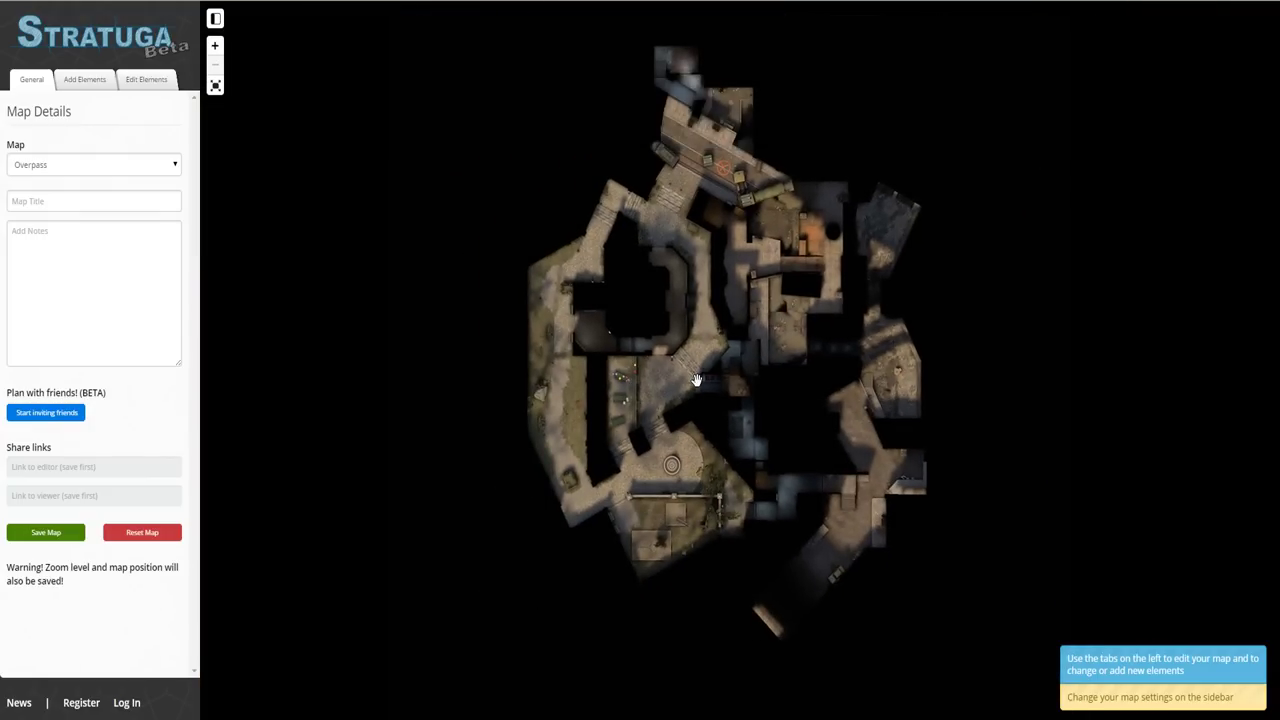
# Step: Keep Overpass as the map, titled 'CT Boost Strat' with the note 'Blabla'
pyautogui.click(82, 165)
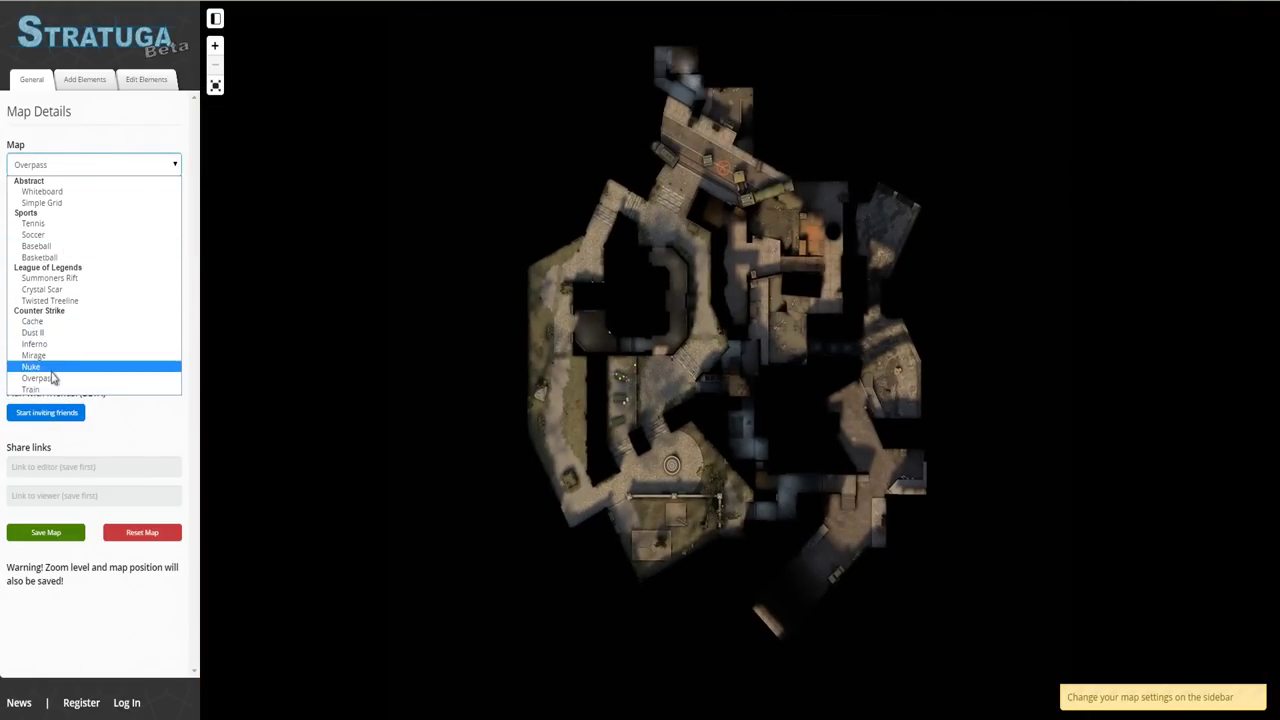
pyautogui.click(40, 378)
pyautogui.click(63, 200)
pyautogui.write('CT Boost Strat')
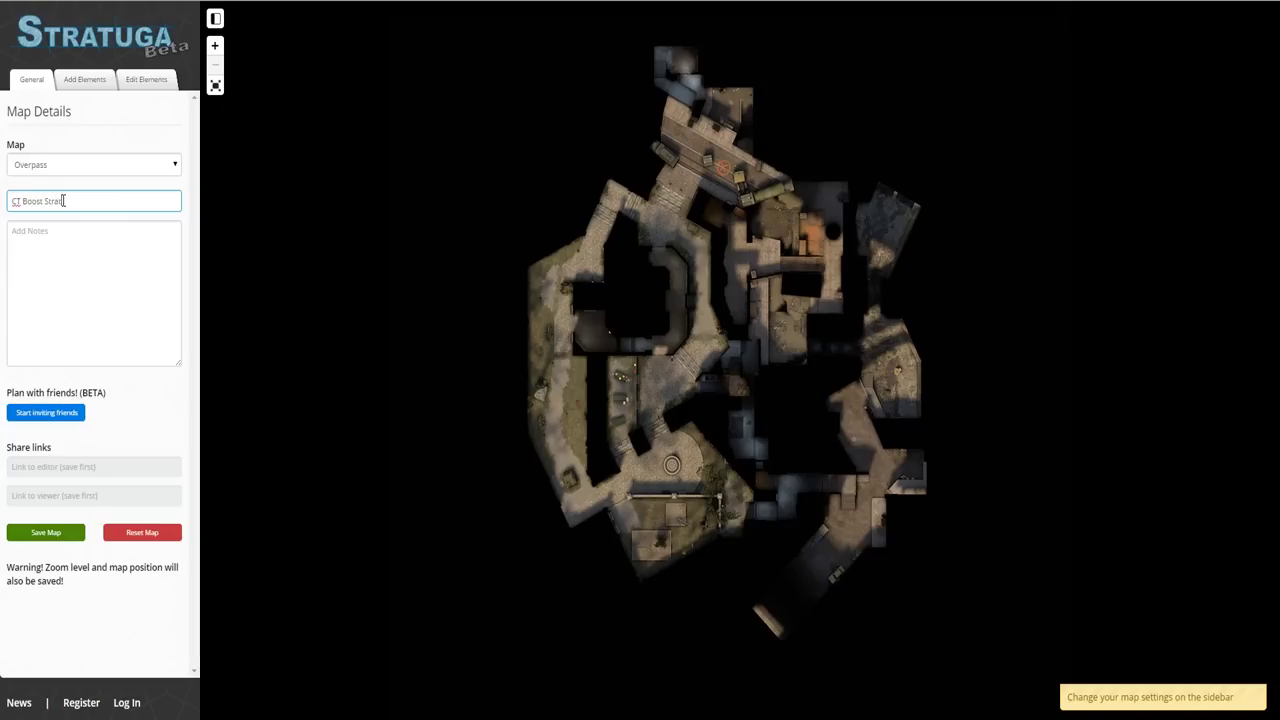
pyautogui.press('Tab')
pyautogui.write('B')
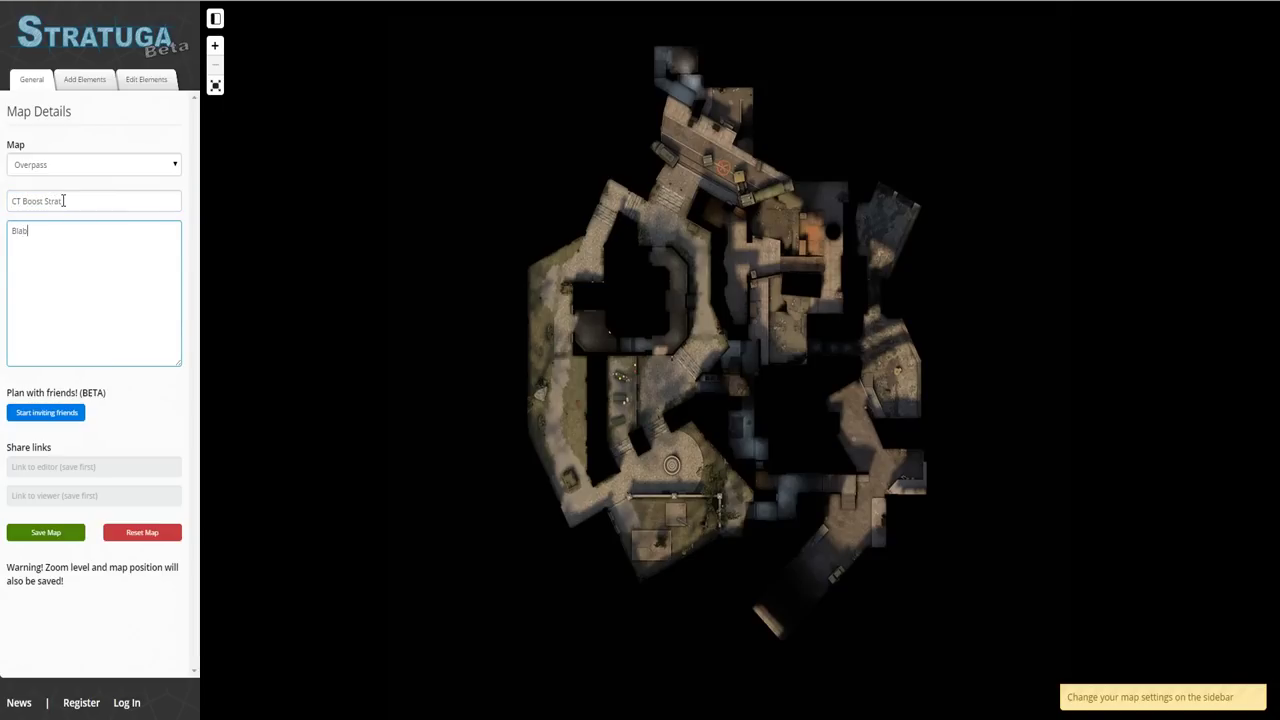
pyautogui.write('la')
pyautogui.press('Tab')
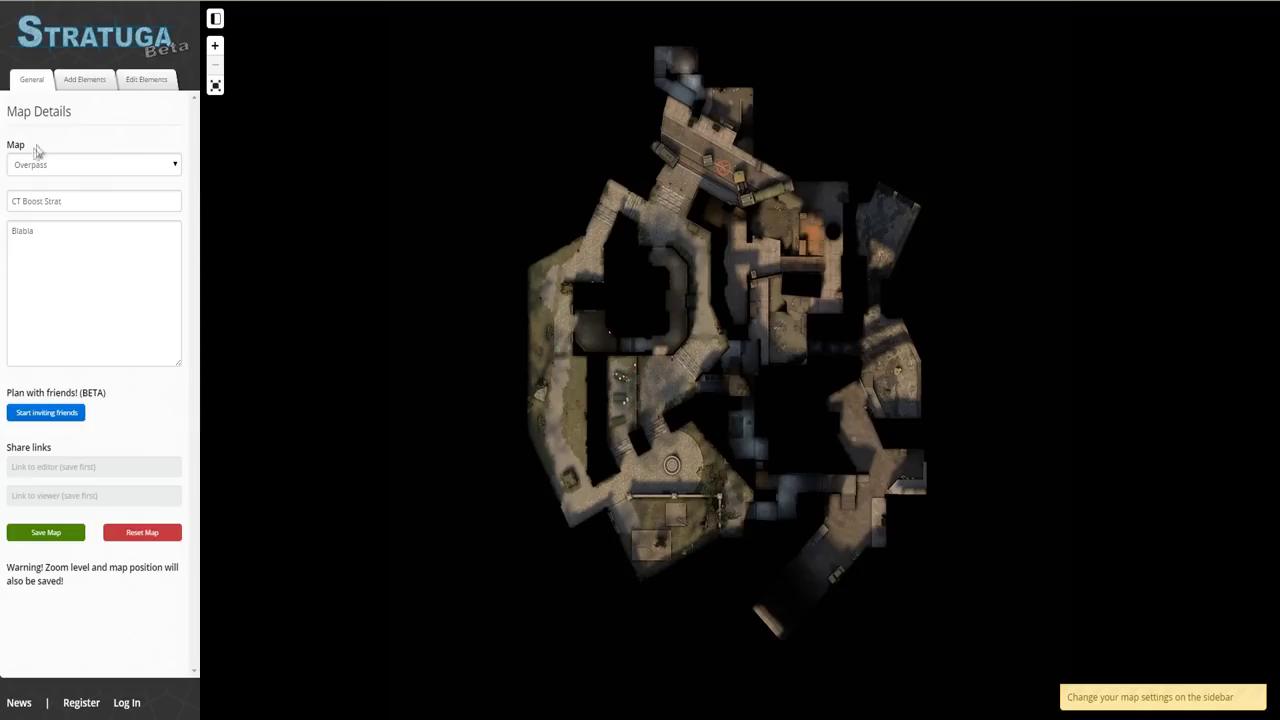
# Step: In Add Elements, cycle the icon sets through All, Counter Strike and League of Legends, ending on Counter Strike
pyautogui.click(84, 84)
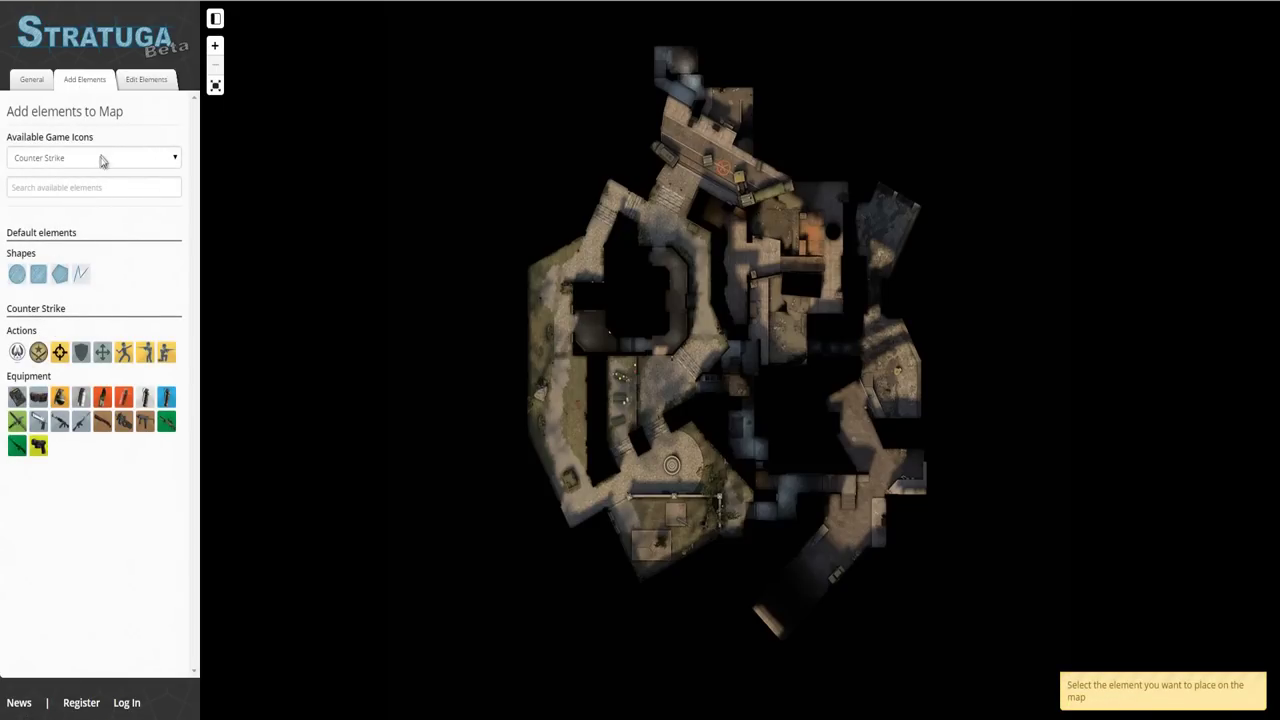
pyautogui.click(101, 160)
pyautogui.click(51, 176)
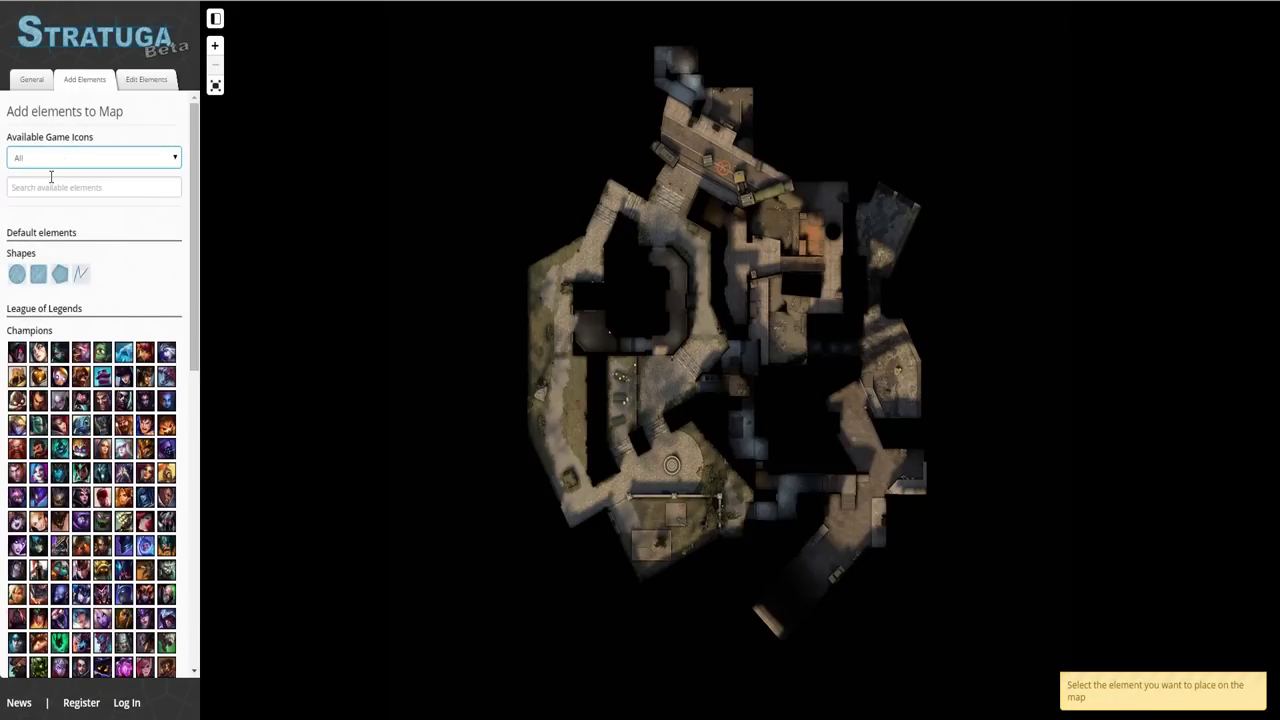
pyautogui.click(74, 160)
pyautogui.click(70, 194)
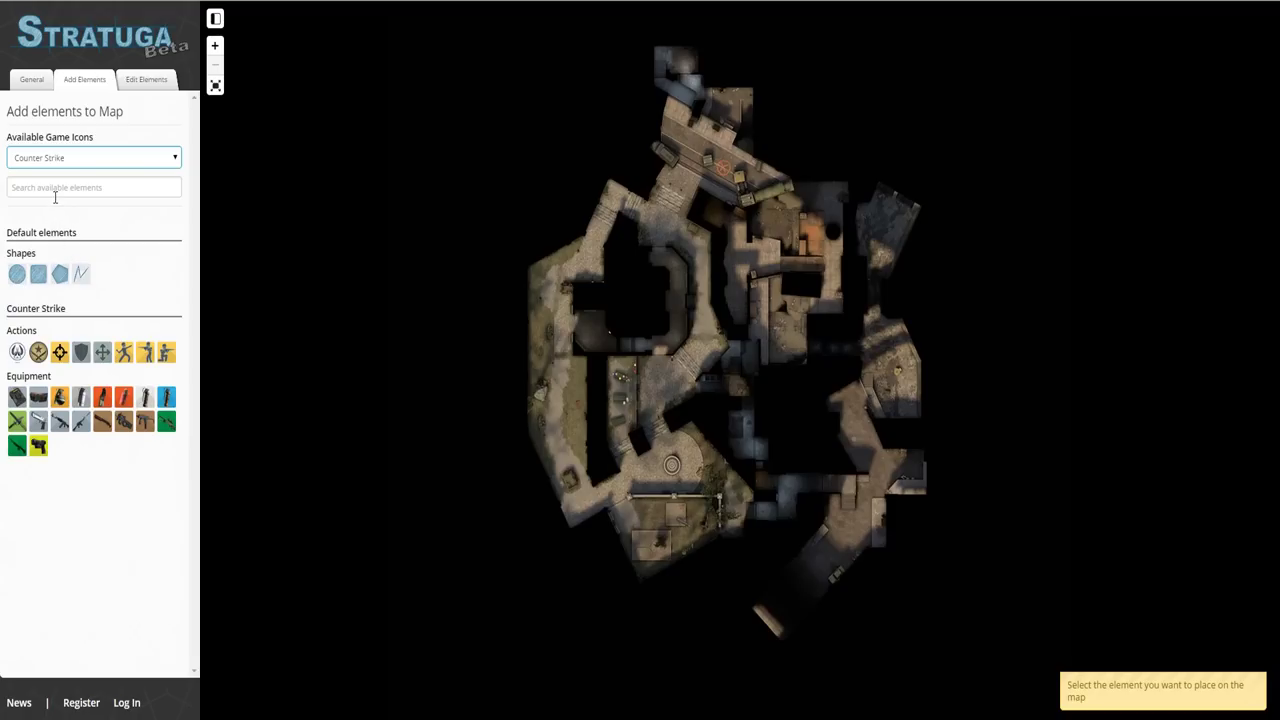
pyautogui.click(76, 162)
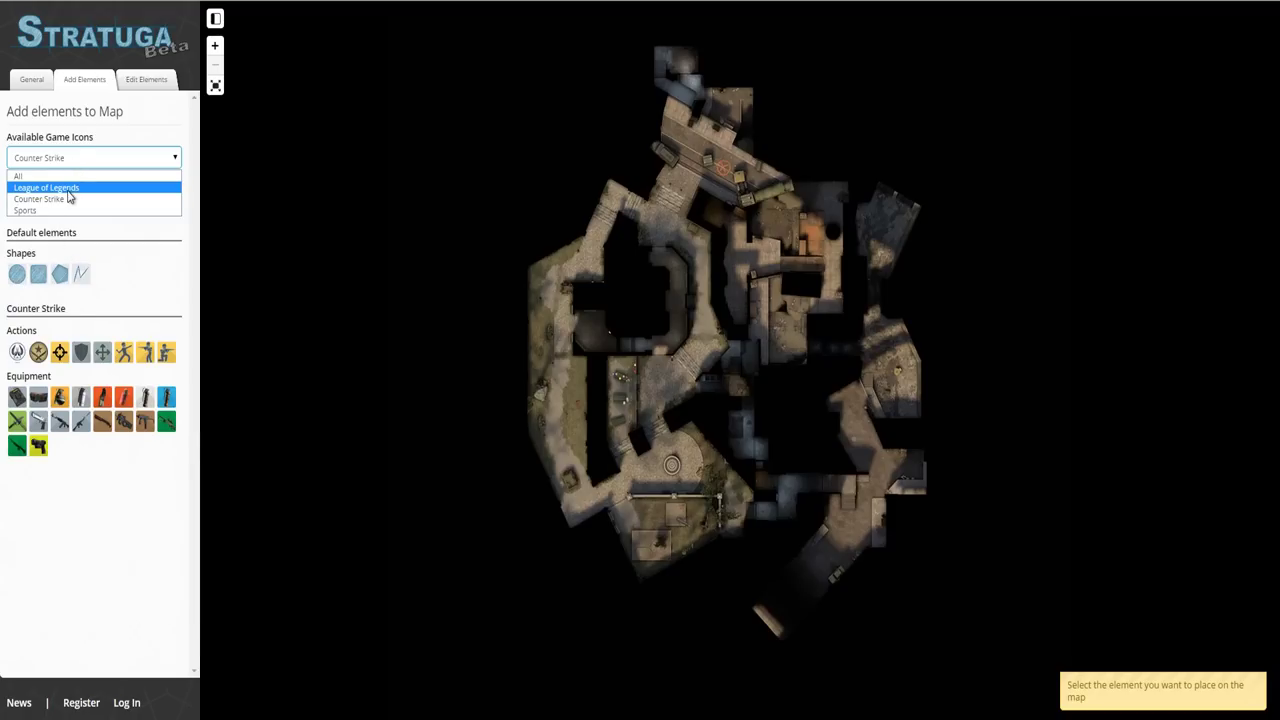
pyautogui.click(67, 189)
pyautogui.moveTo(194, 226); pyautogui.dragTo(194, 445)
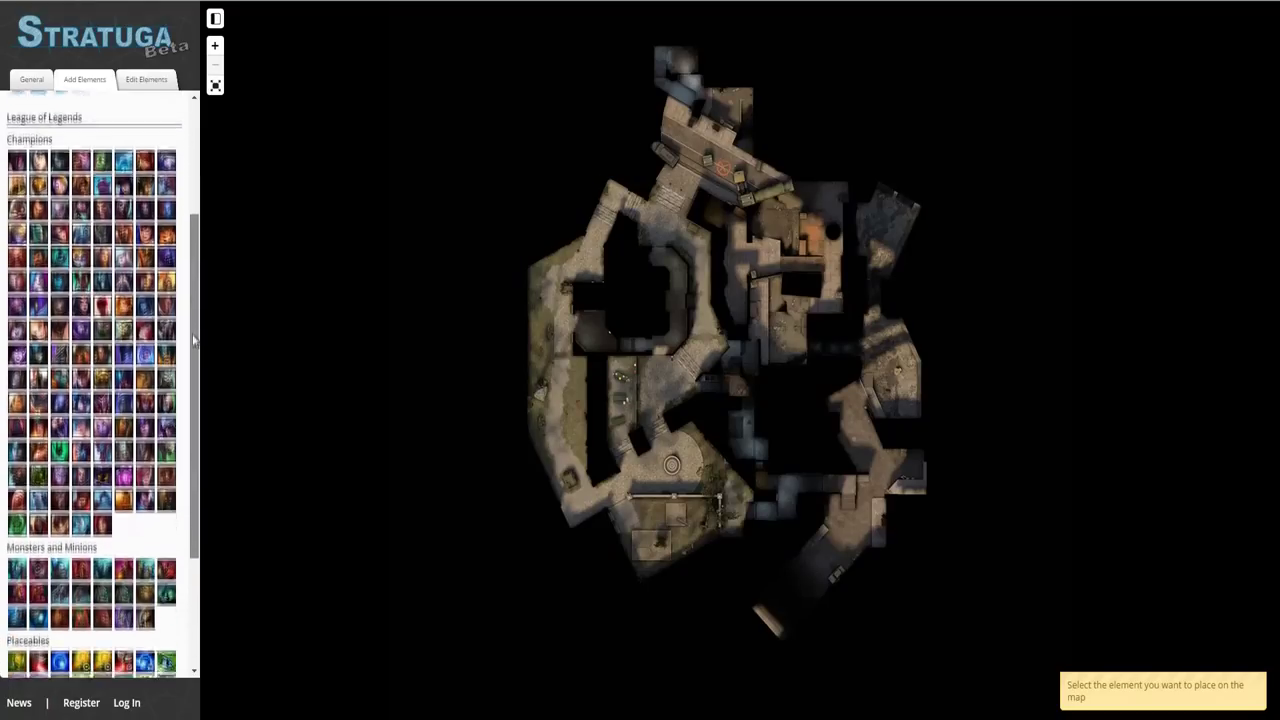
pyautogui.scroll(10, 100, 300)
pyautogui.click(77, 126)
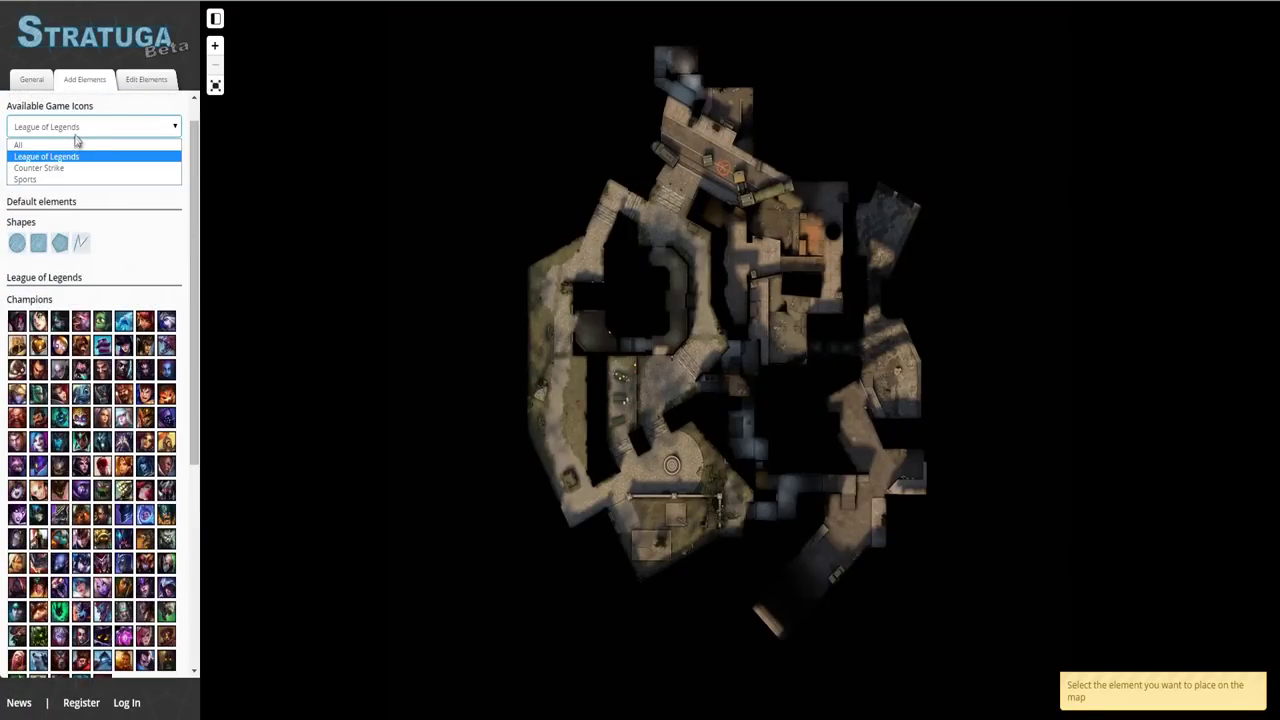
pyautogui.click(64, 163)
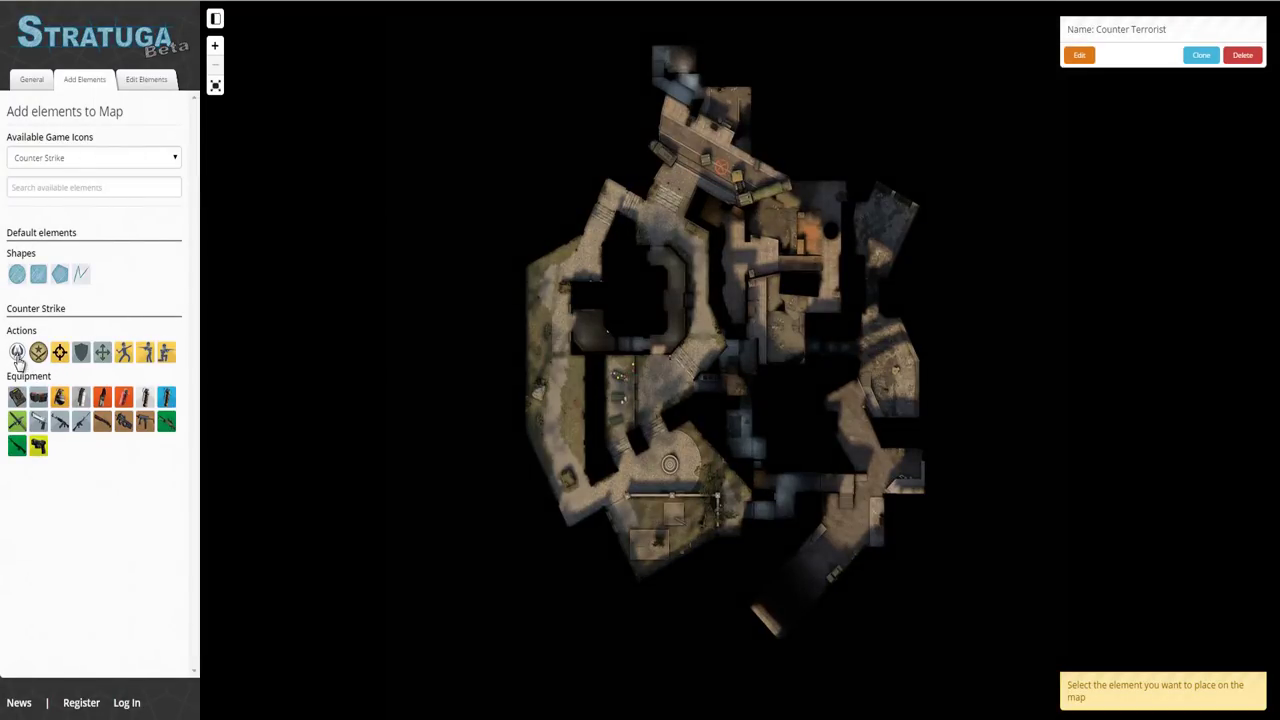
# Step: Place a Counter Terrorist marker near the map centre and rename it Banana#1
pyautogui.click(17, 353)
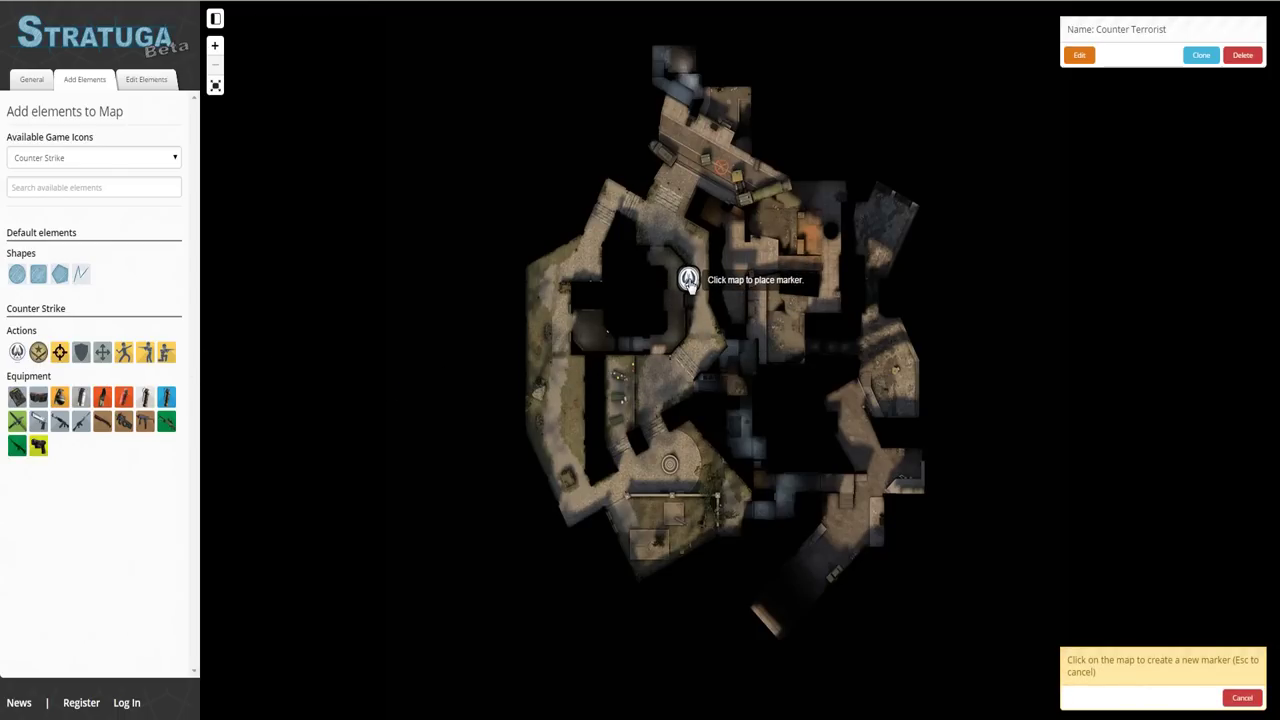
pyautogui.click(689, 283)
pyautogui.scroll(1, 686, 241)
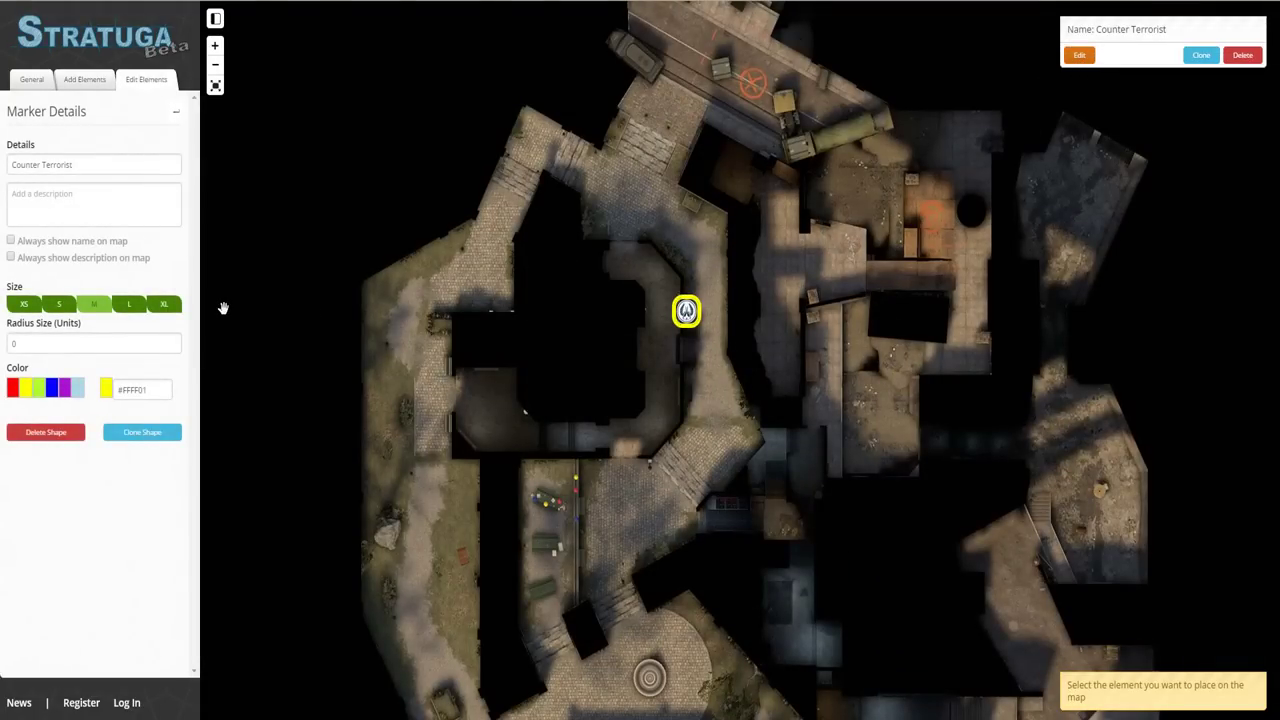
pyautogui.tripleClick(103, 165)
pyautogui.write('Banana#1')
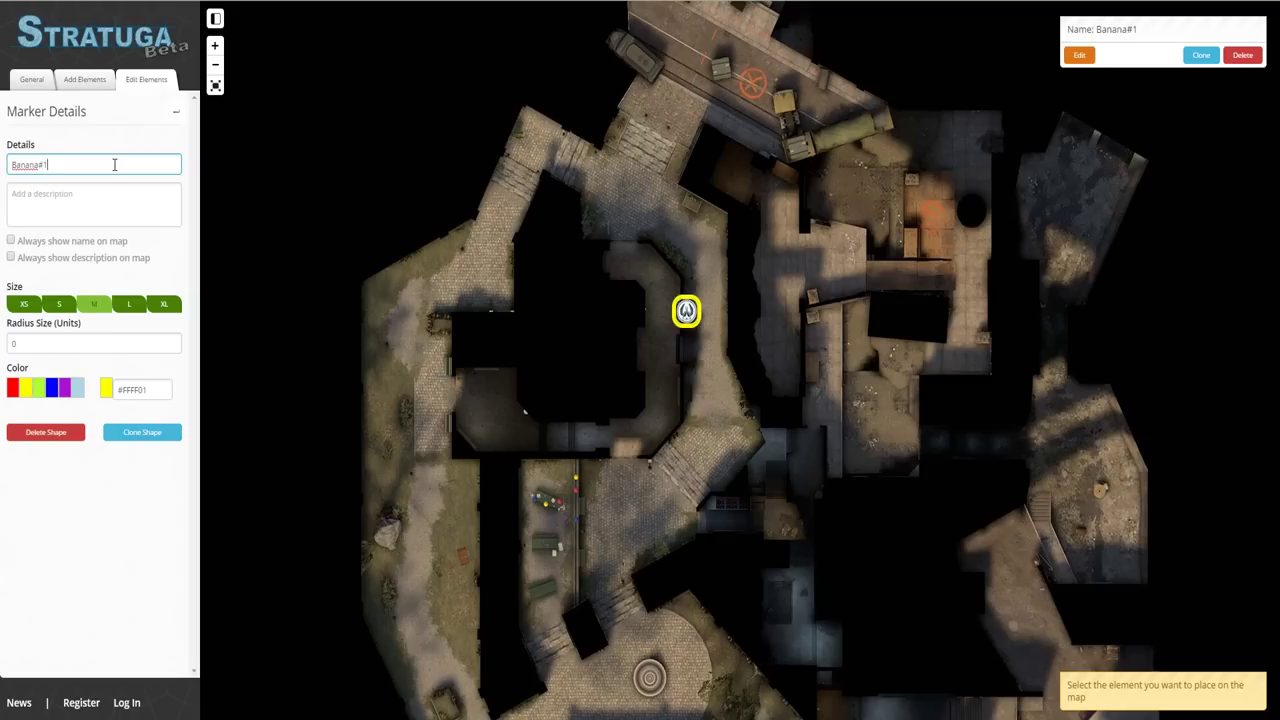
# Step: Toggle the marker's name label on and off and colour it blue
pyautogui.click(11, 242)
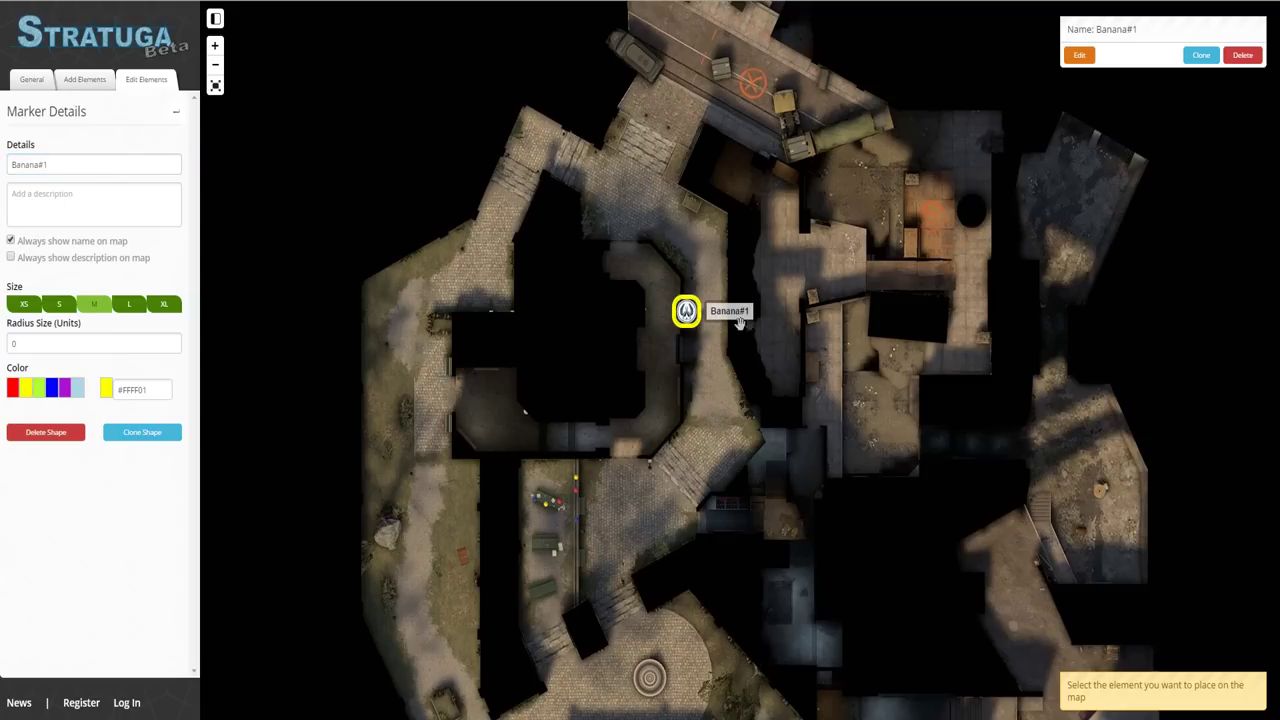
pyautogui.click(11, 241)
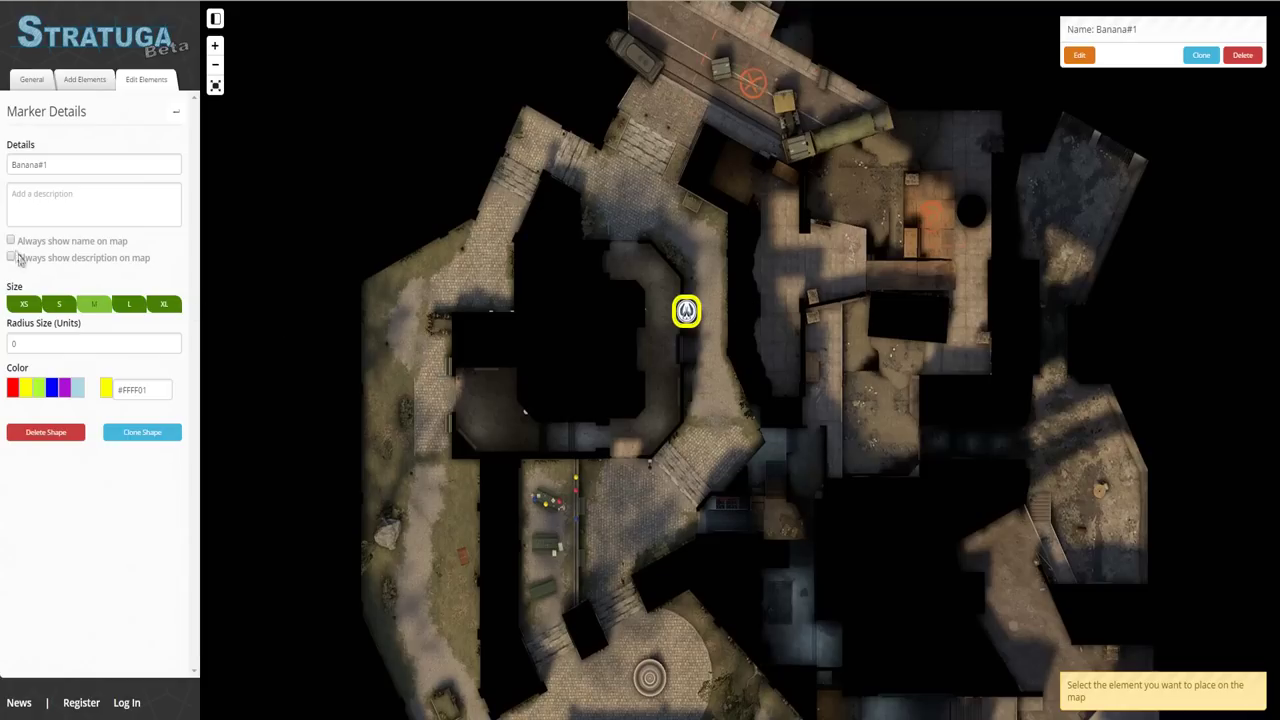
pyautogui.click(13, 388)
pyautogui.click(39, 388)
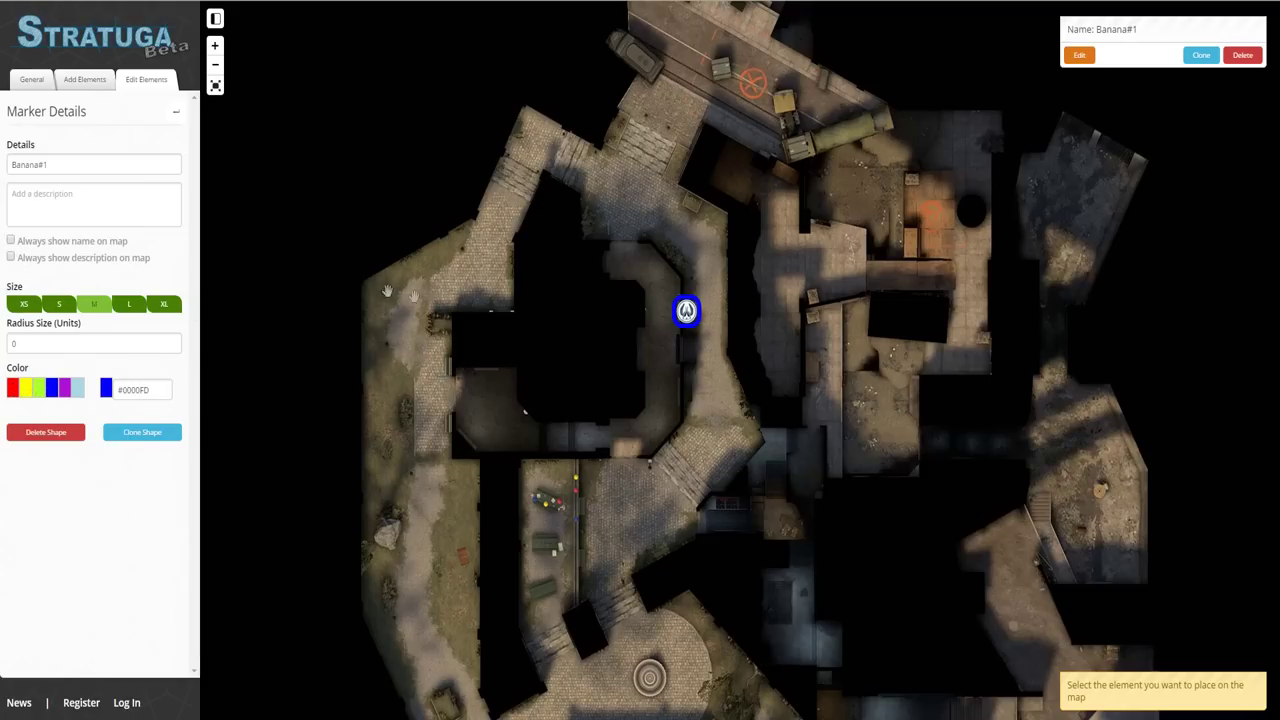
pyautogui.click(82, 80)
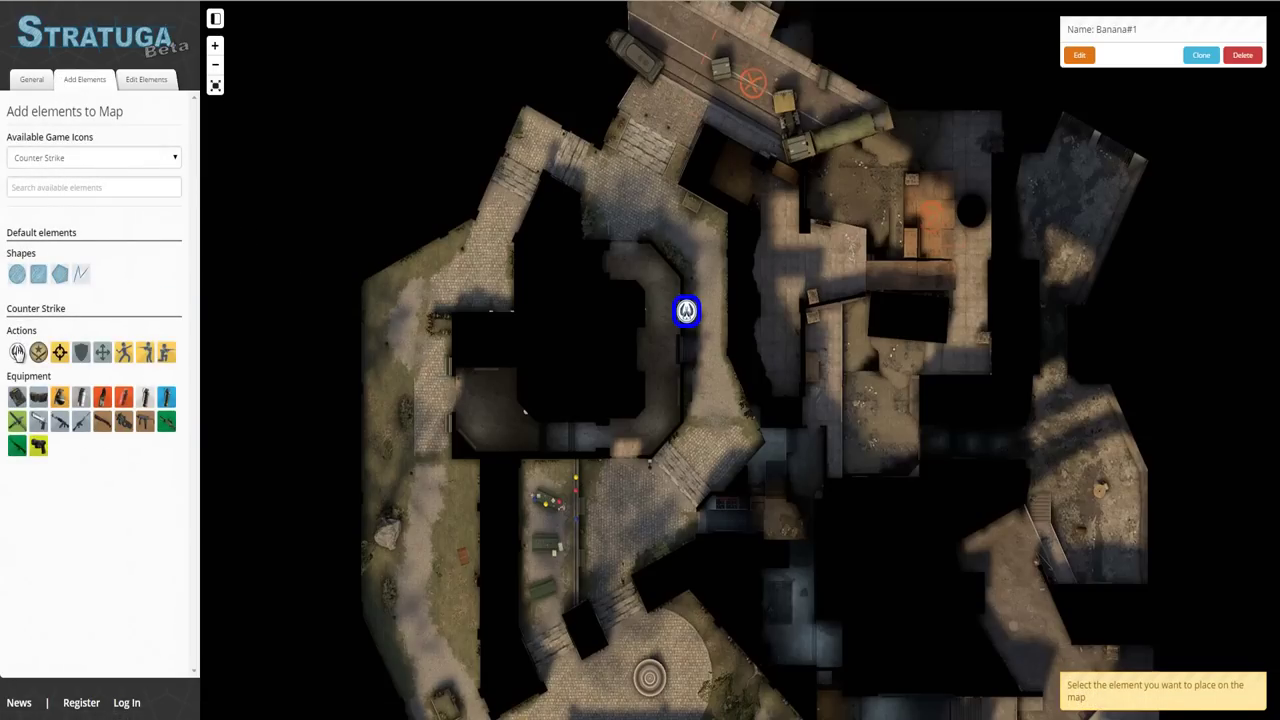
# Step: Place a second Counter Terrorist marker above Banana#1, yellow and extra large
pyautogui.click(81, 351)
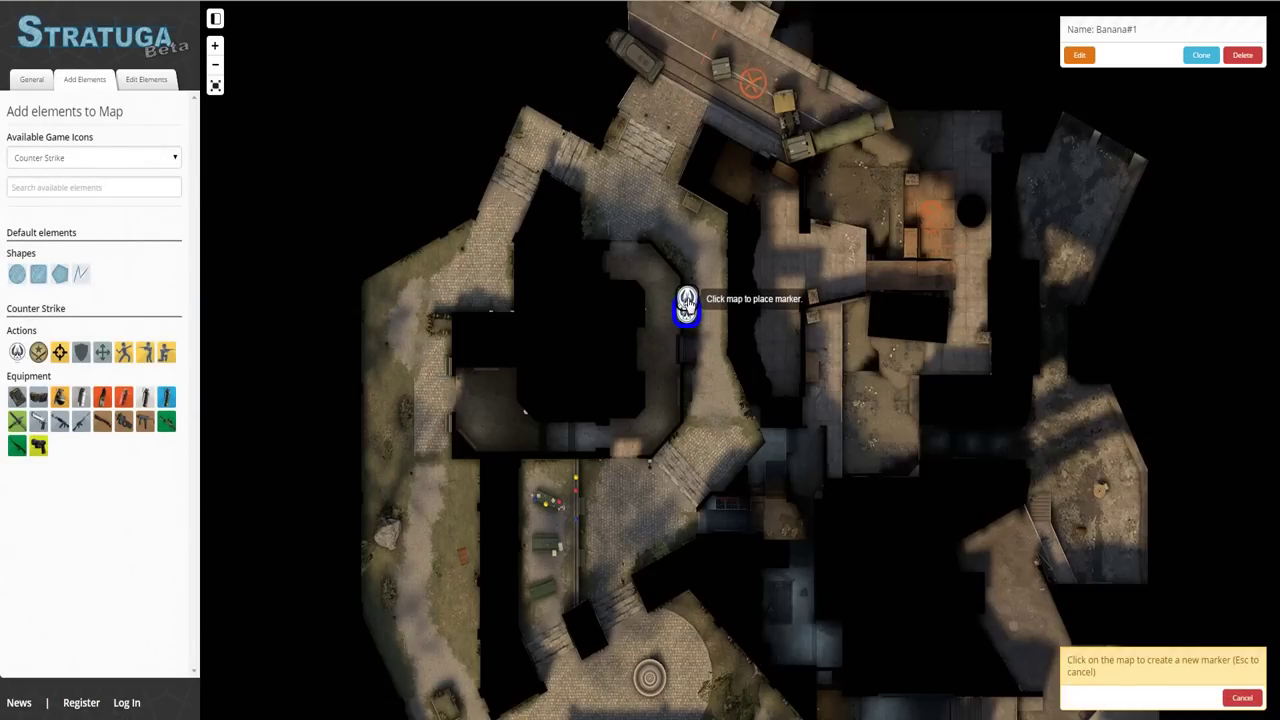
pyautogui.click(687, 304)
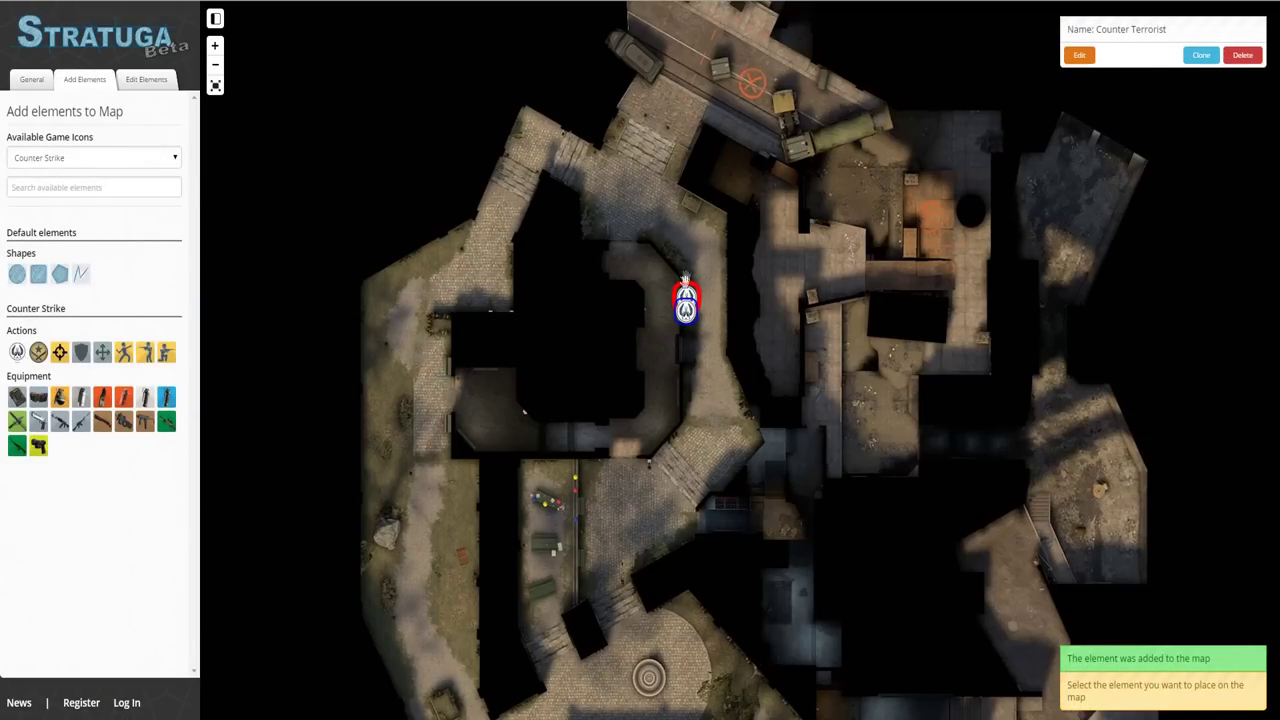
pyautogui.click(1079, 56)
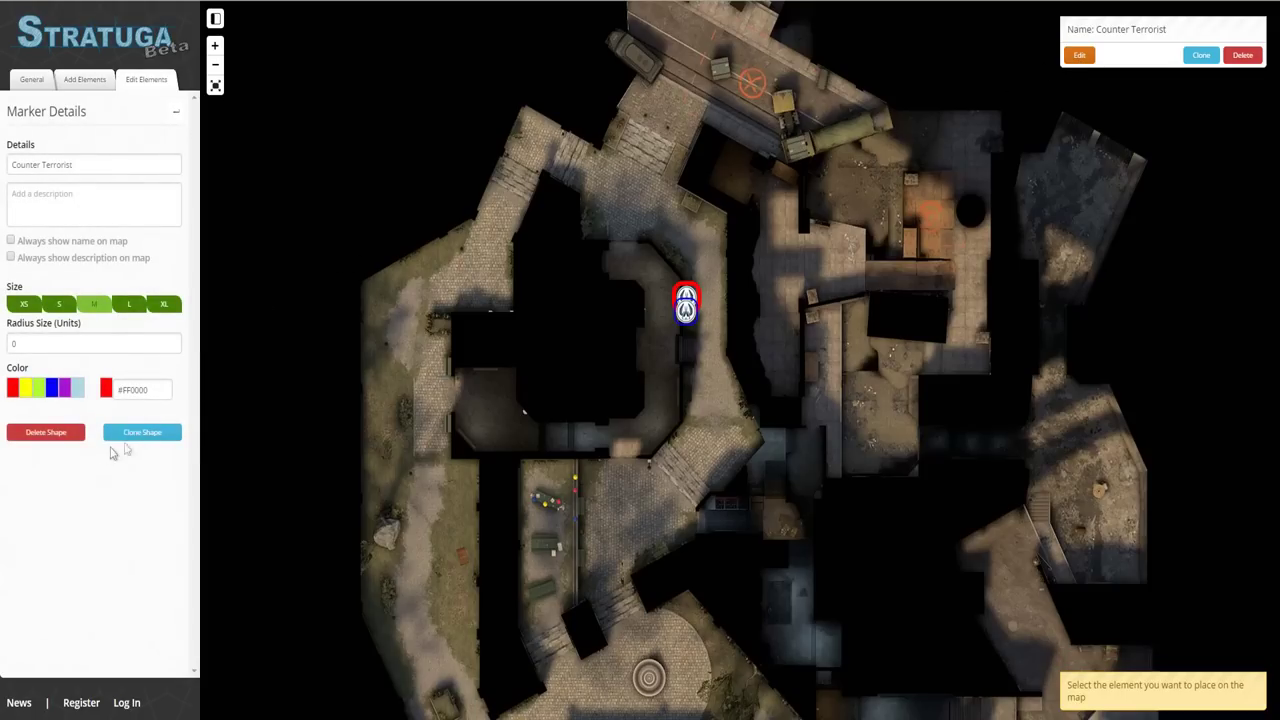
pyautogui.click(26, 390)
pyautogui.click(52, 388)
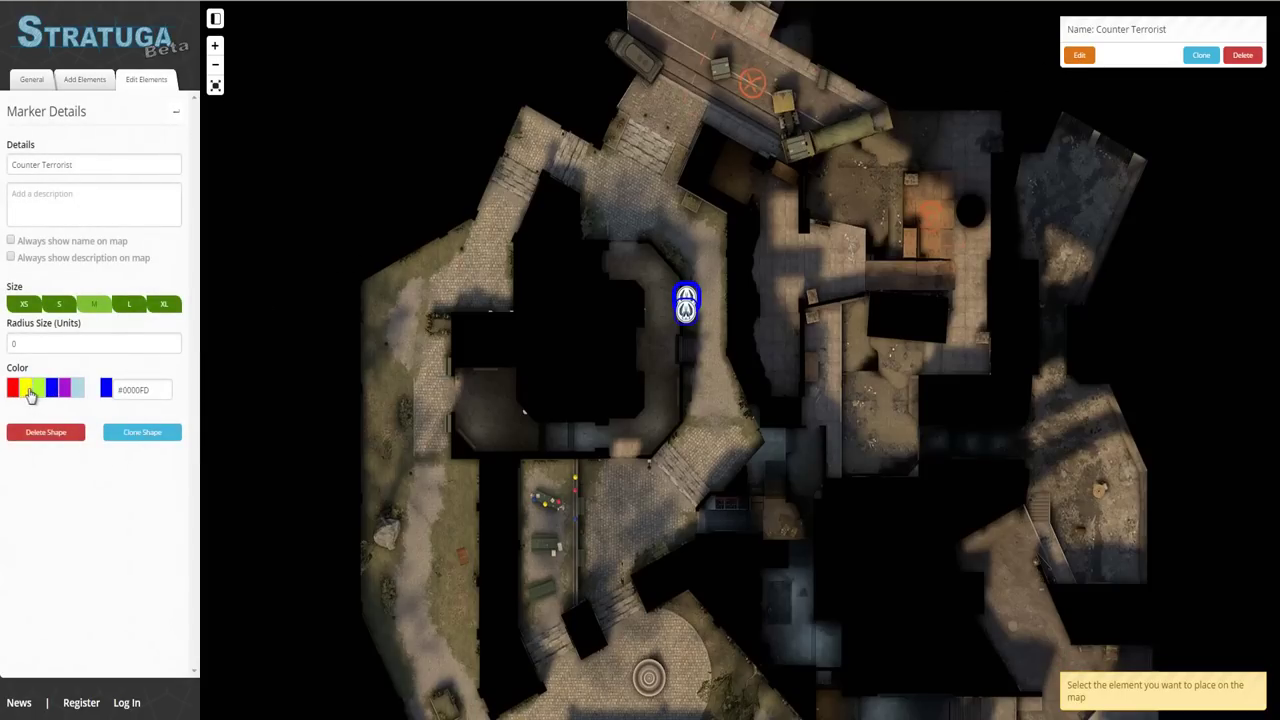
pyautogui.click(168, 306)
# Step: Give the marker the description 'Boosted CT' and always show it on the map
pyautogui.click(104, 215)
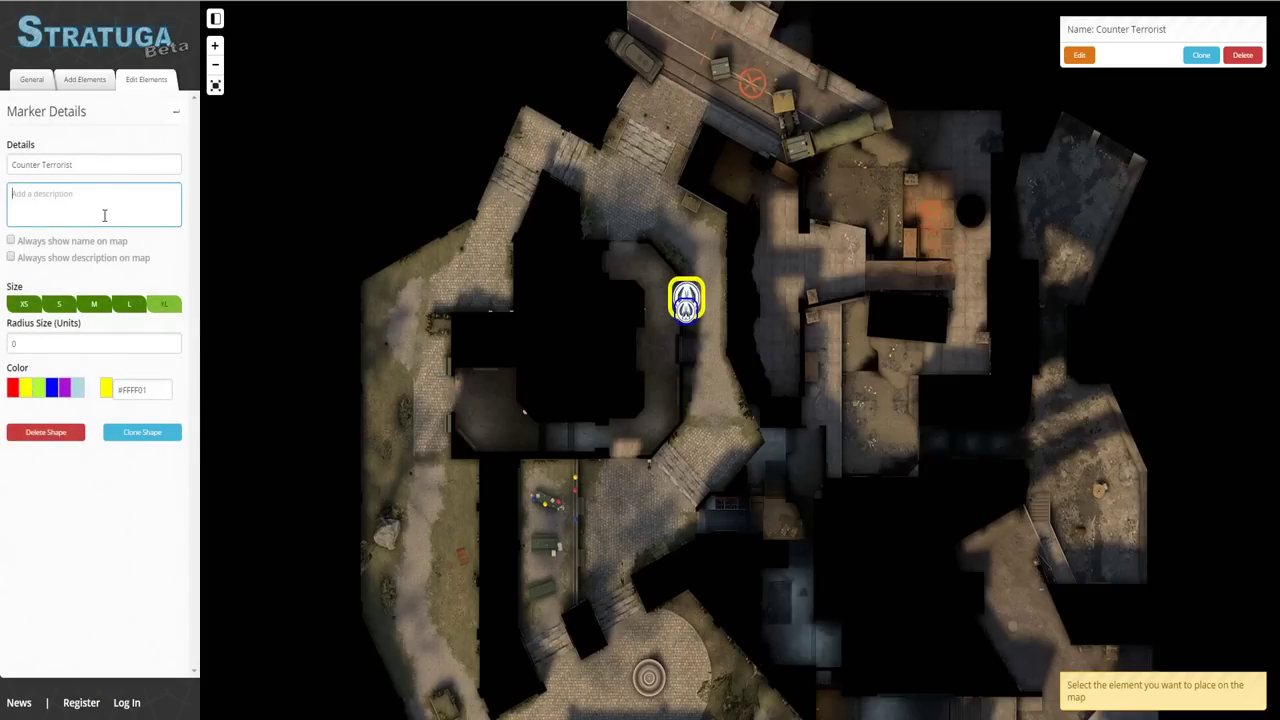
pyautogui.write('Boosted CT')
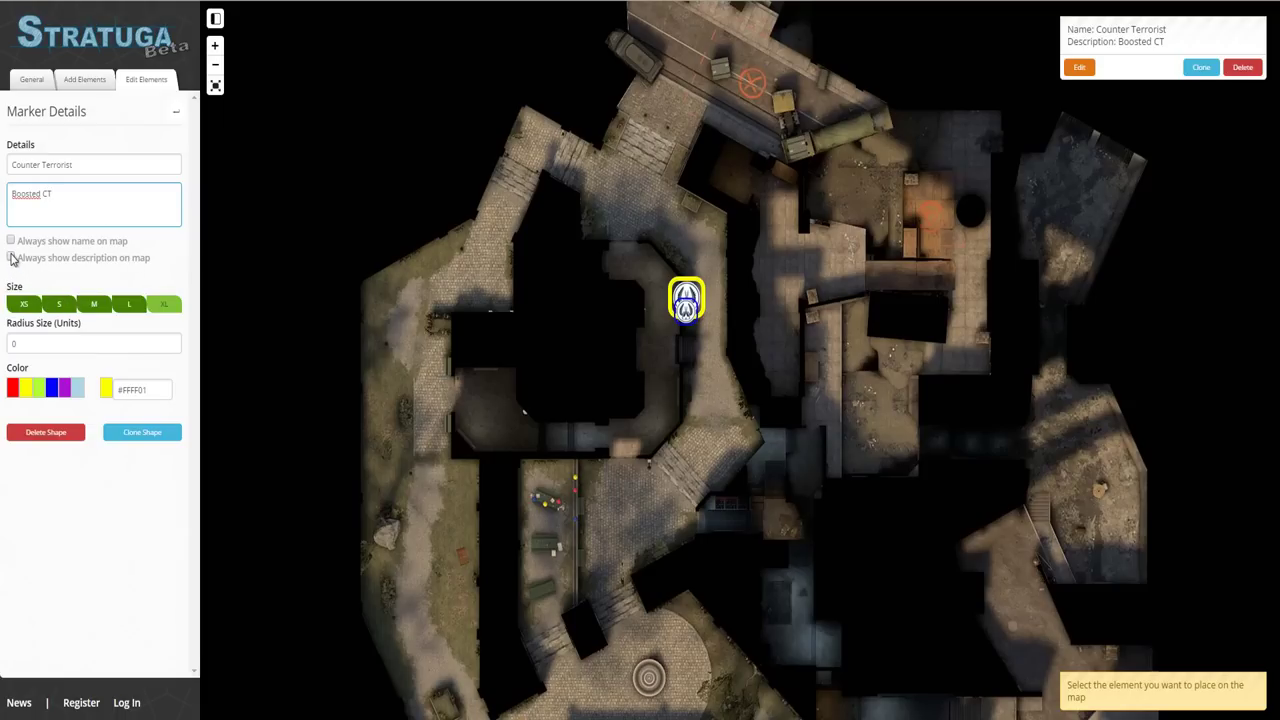
pyautogui.click(11, 258)
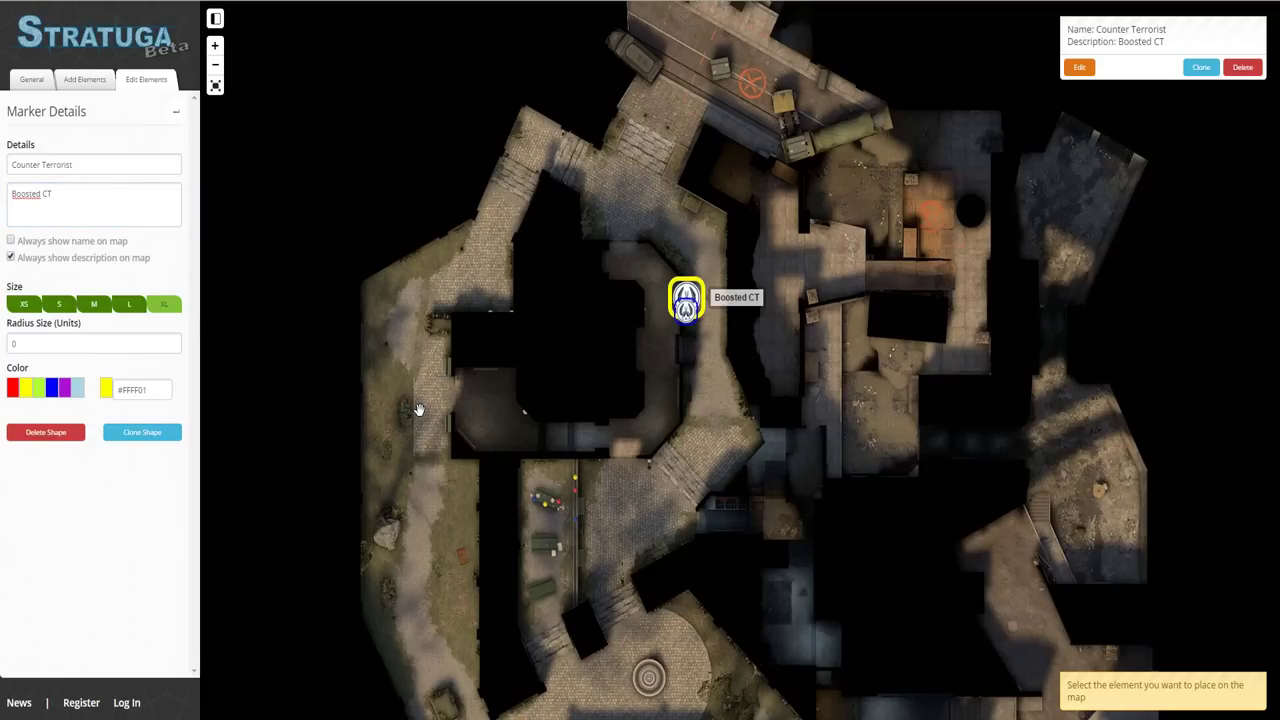
# Step: Draw a purple line from the Boosted CT marker to the southern courtyard
pyautogui.click(611, 414)
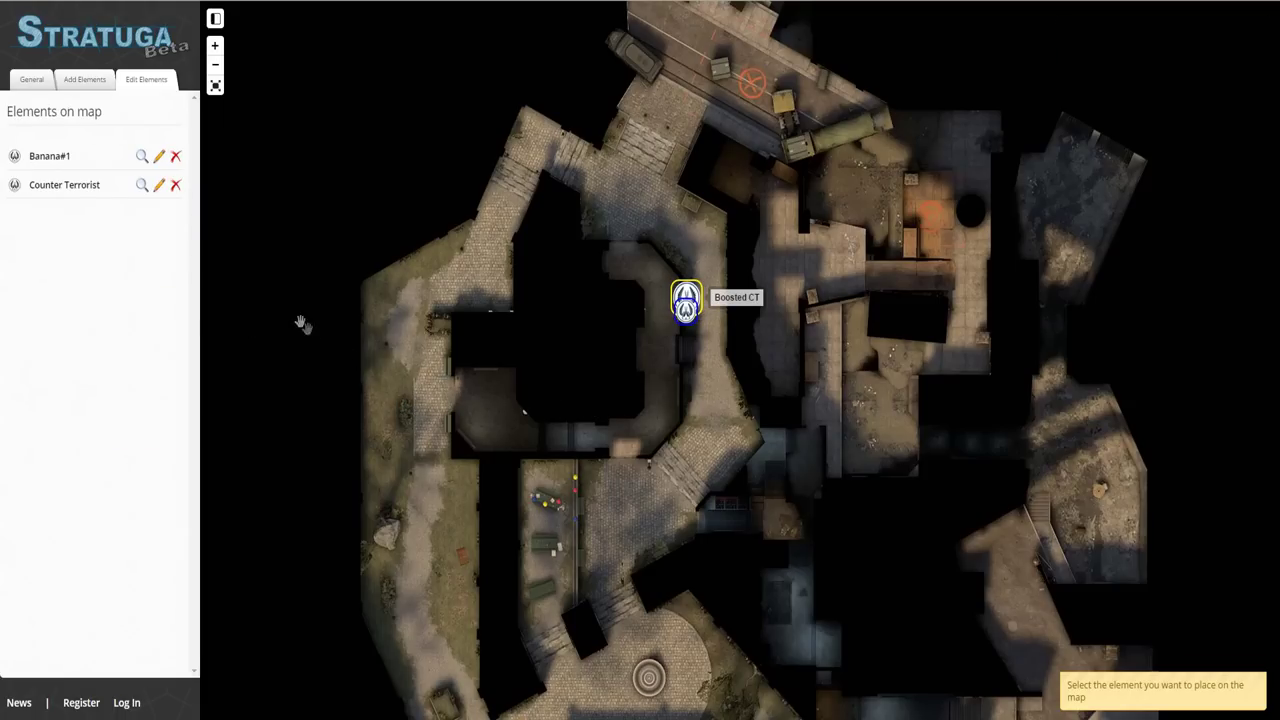
pyautogui.click(84, 80)
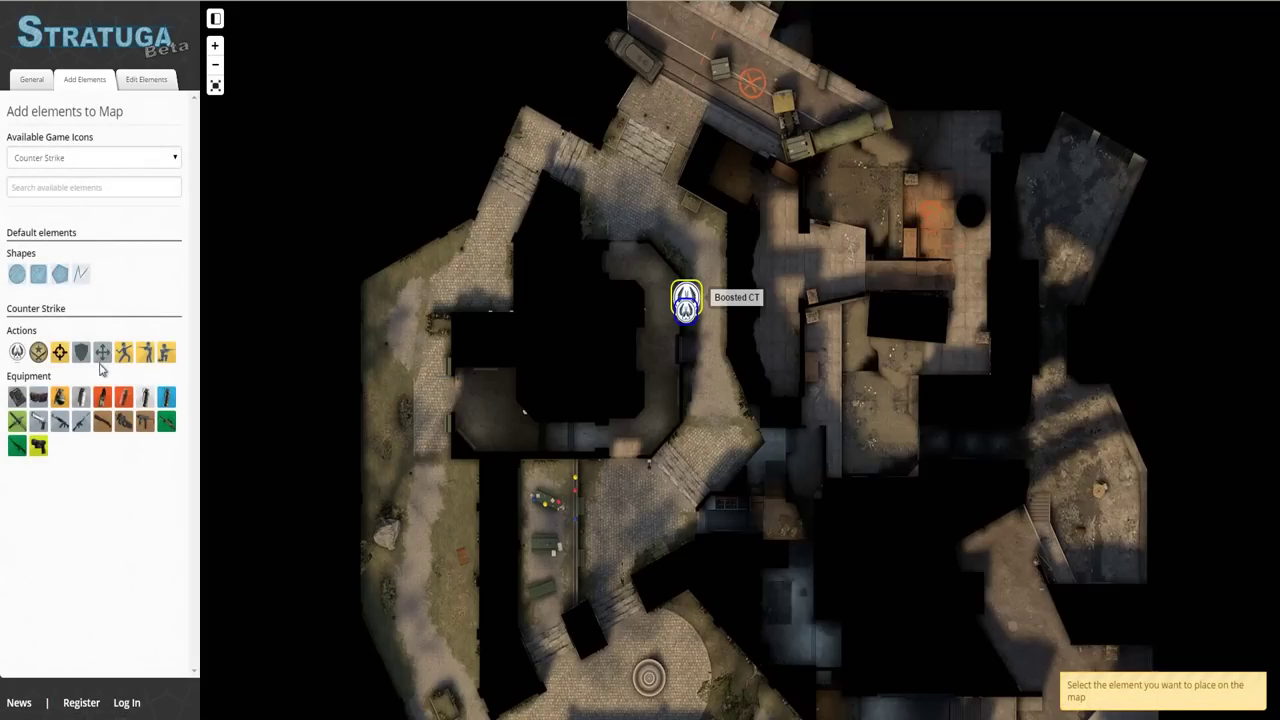
pyautogui.click(81, 275)
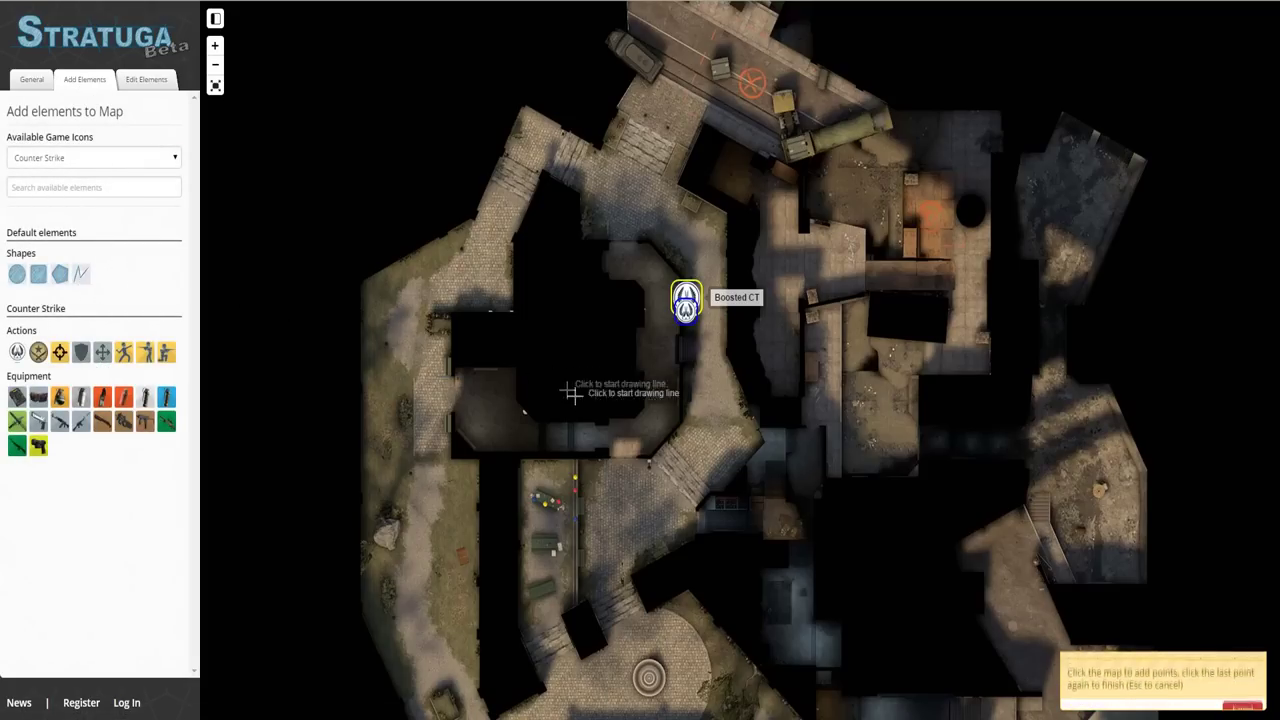
pyautogui.click(685, 315)
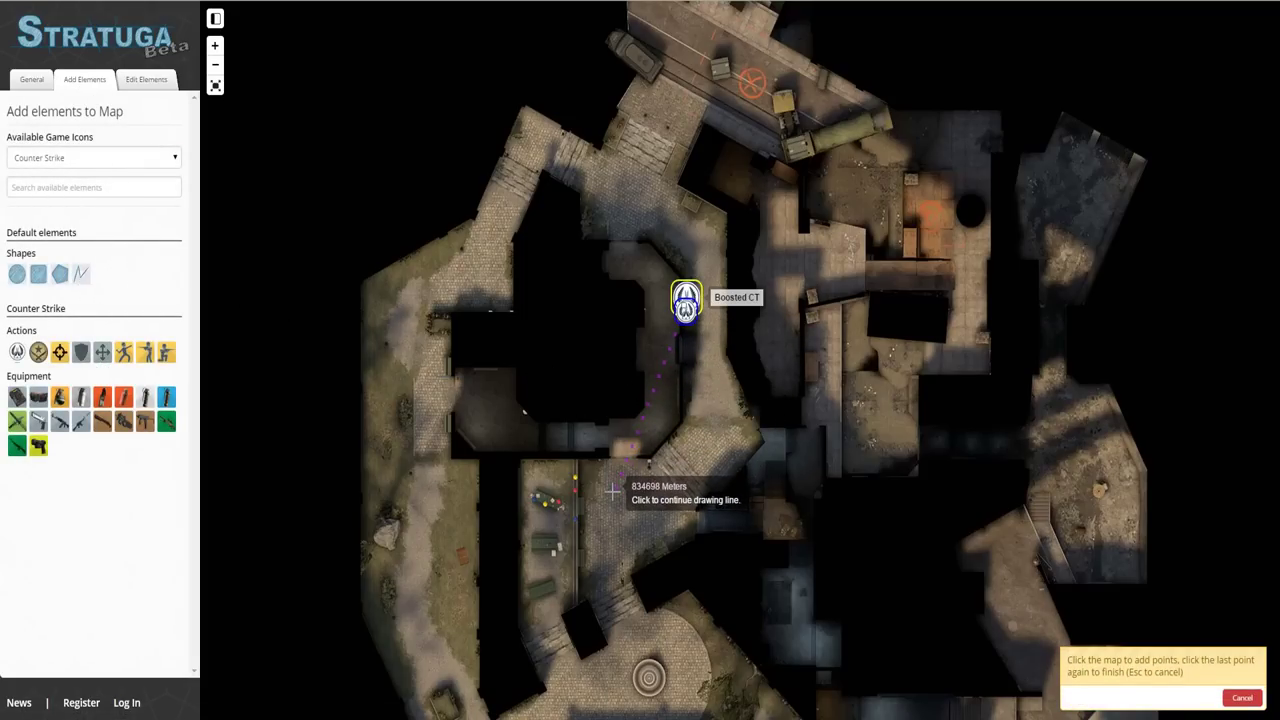
pyautogui.click(613, 490)
pyautogui.click(614, 495)
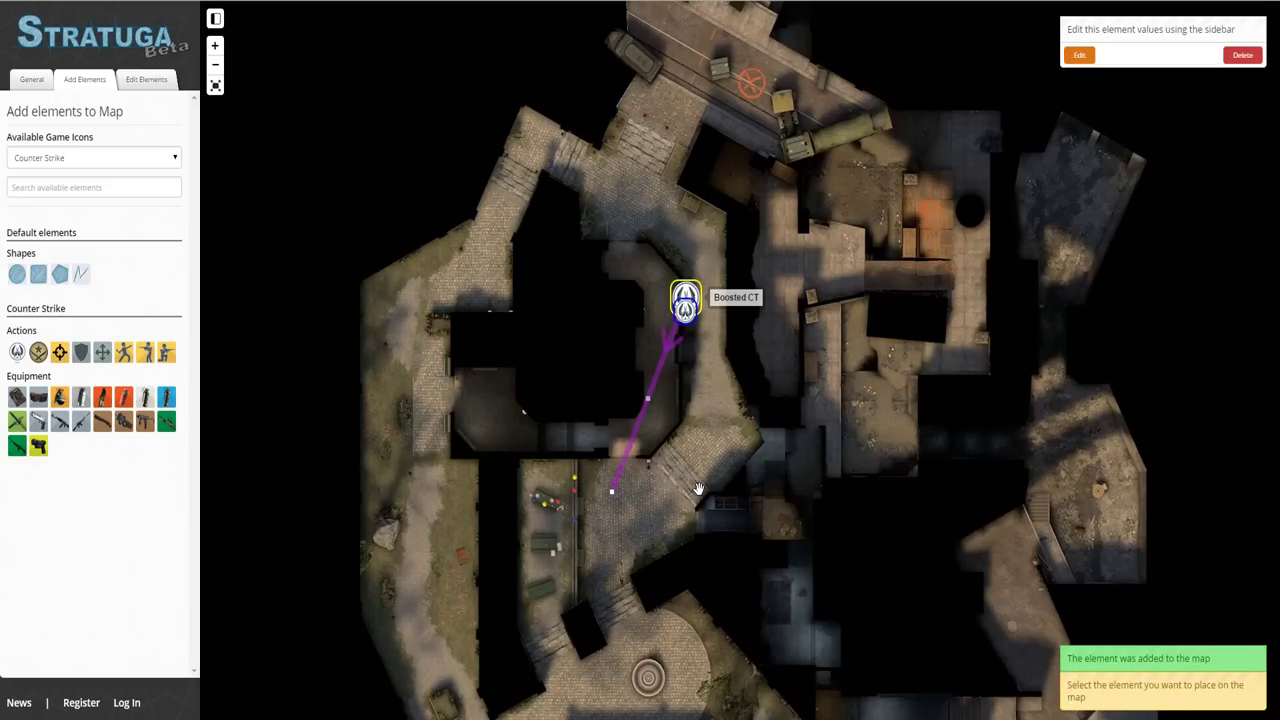
# Step: Draw a yellow circle over the courtyard under the arrow's tip, then deselect it
pyautogui.click(17, 276)
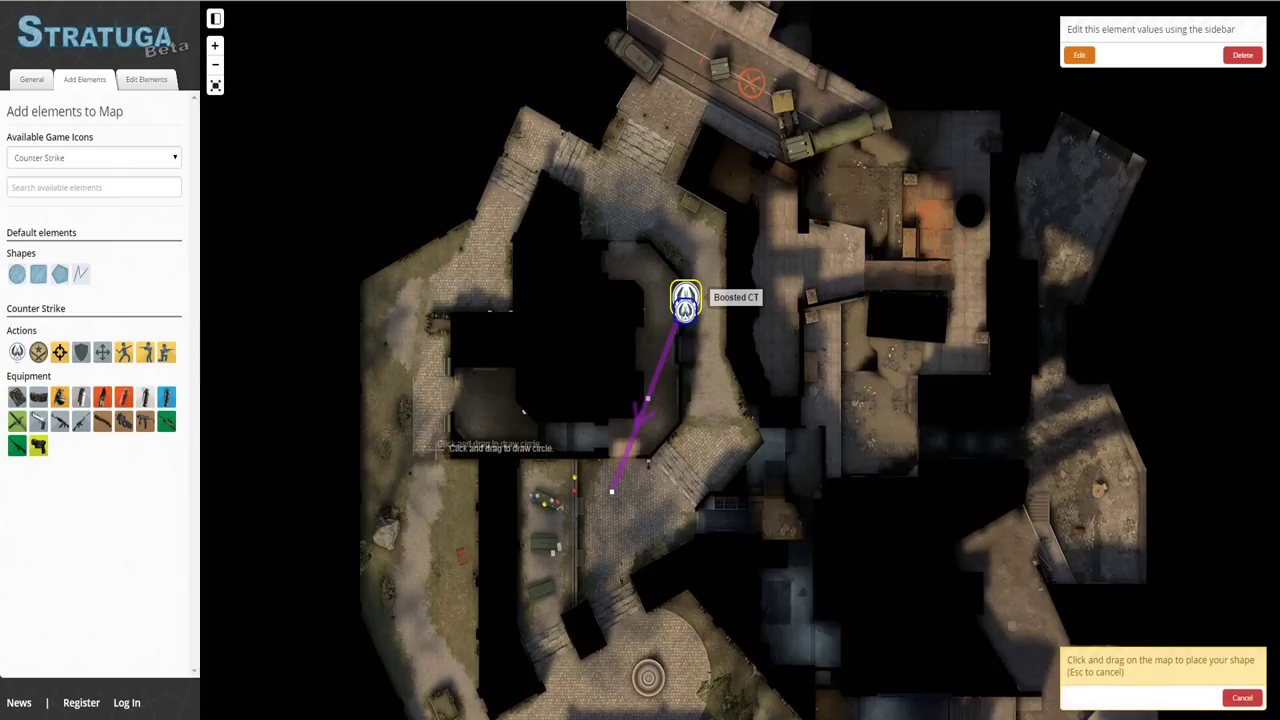
pyautogui.moveTo(530, 475); pyautogui.dragTo(594, 530)
pyautogui.moveTo(532, 477); pyautogui.dragTo(596, 534)
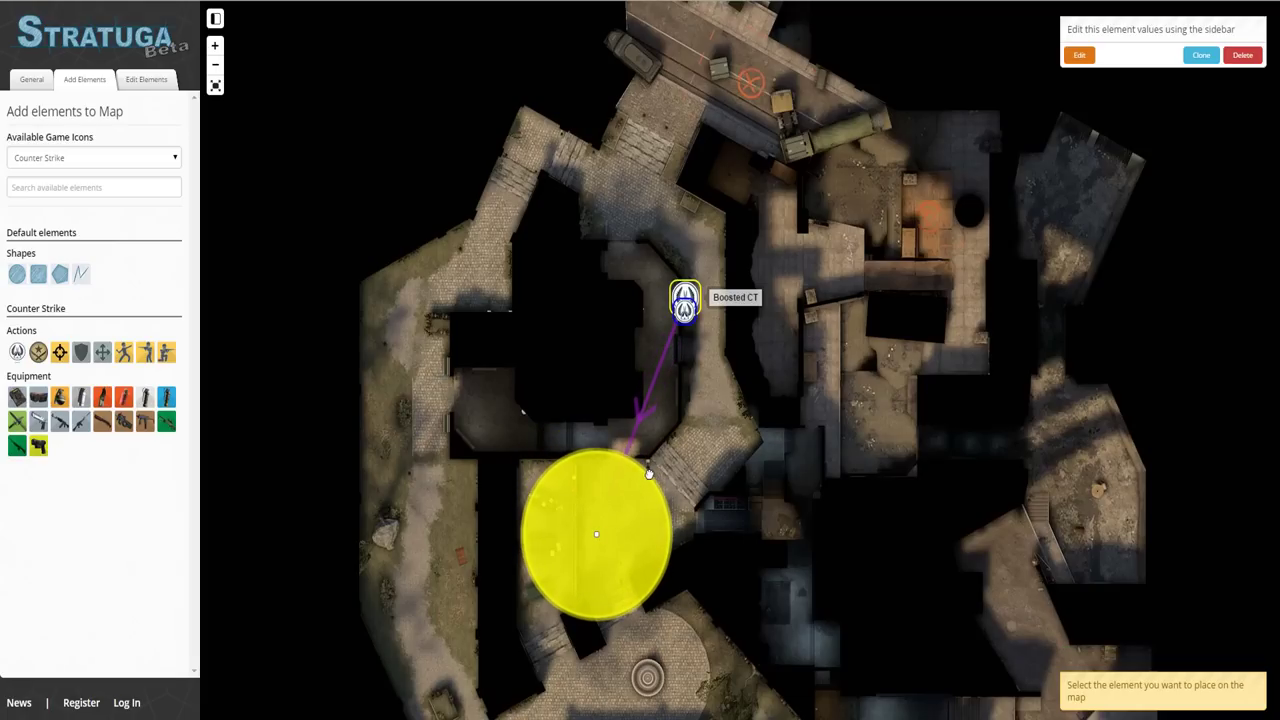
pyautogui.click(643, 420)
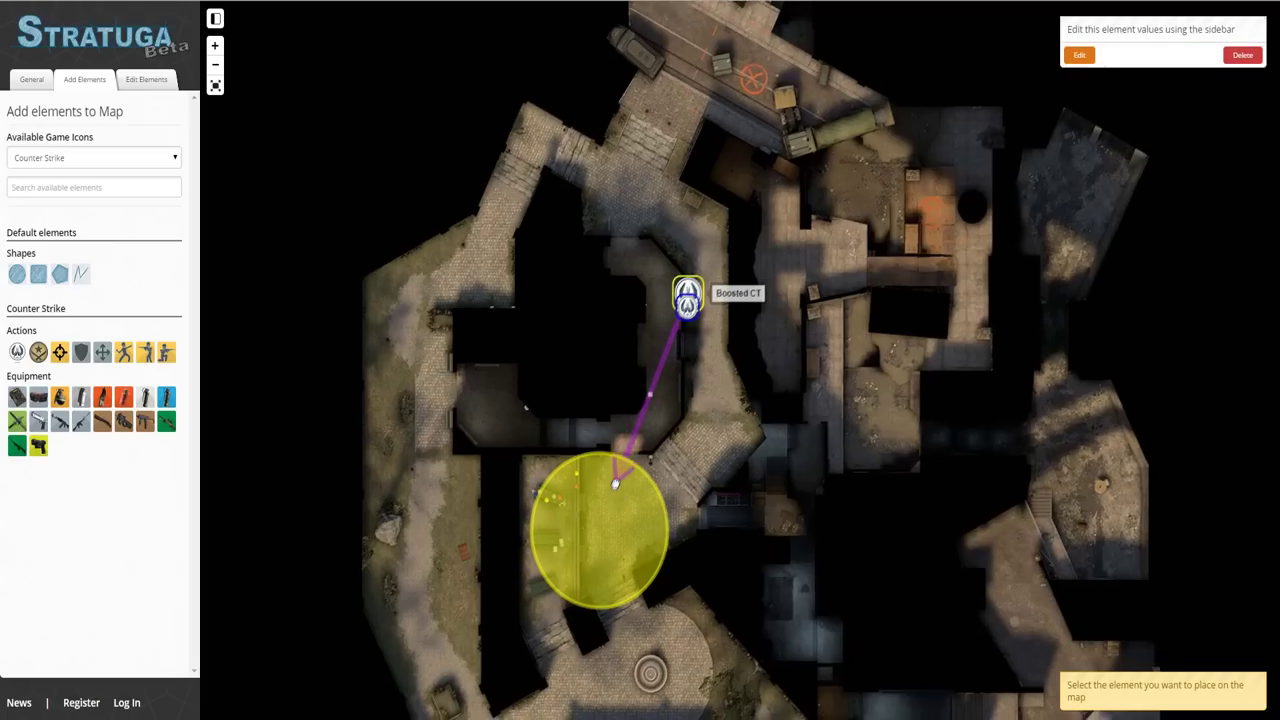
# Step: Place a smoke grenade on the map beside the arrow below the CT marker
pyautogui.click(685, 477)
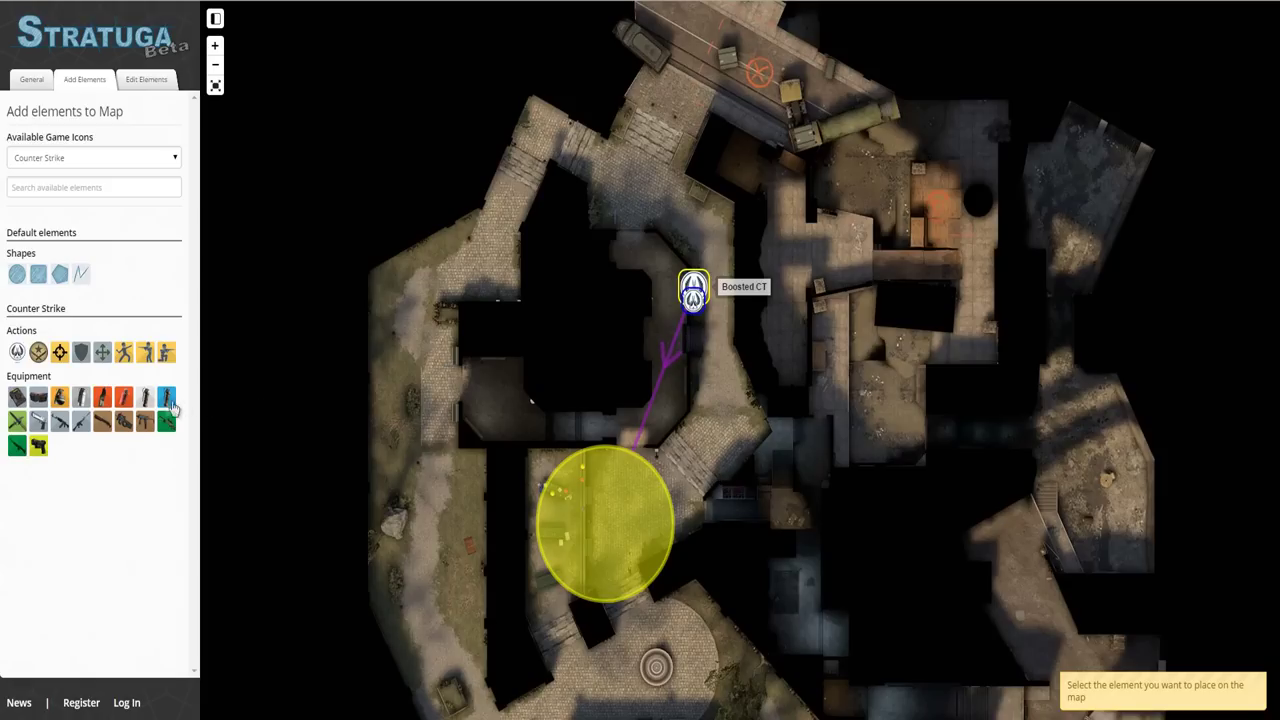
pyautogui.click(81, 397)
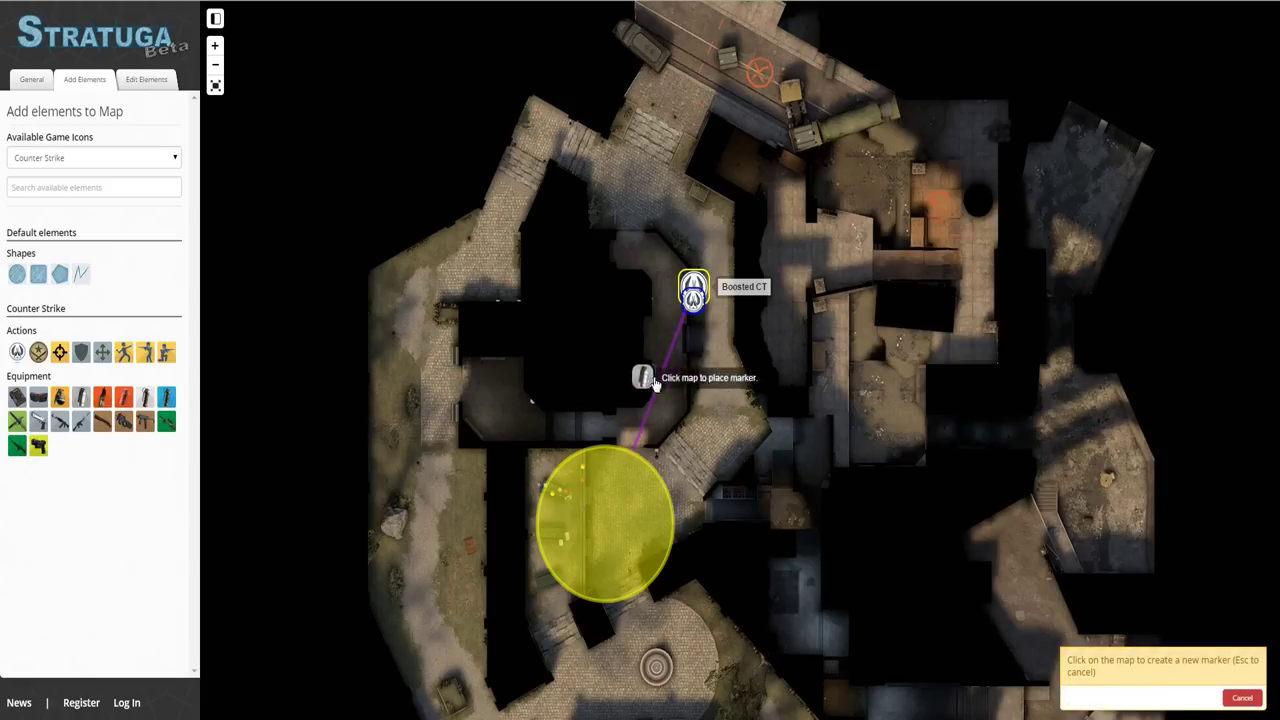
pyautogui.click(717, 362)
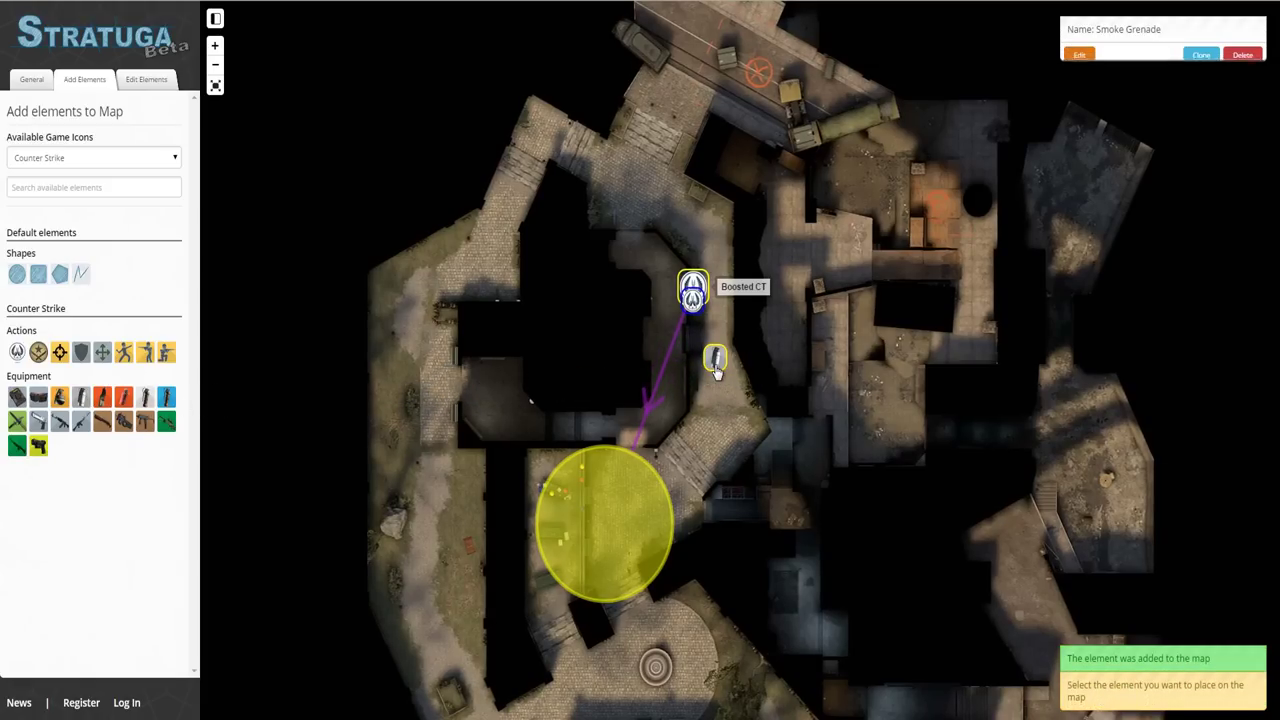
# Step: Describe the smoke grenade as 'Throw this smoke' and always show it on the map
pyautogui.click(1082, 60)
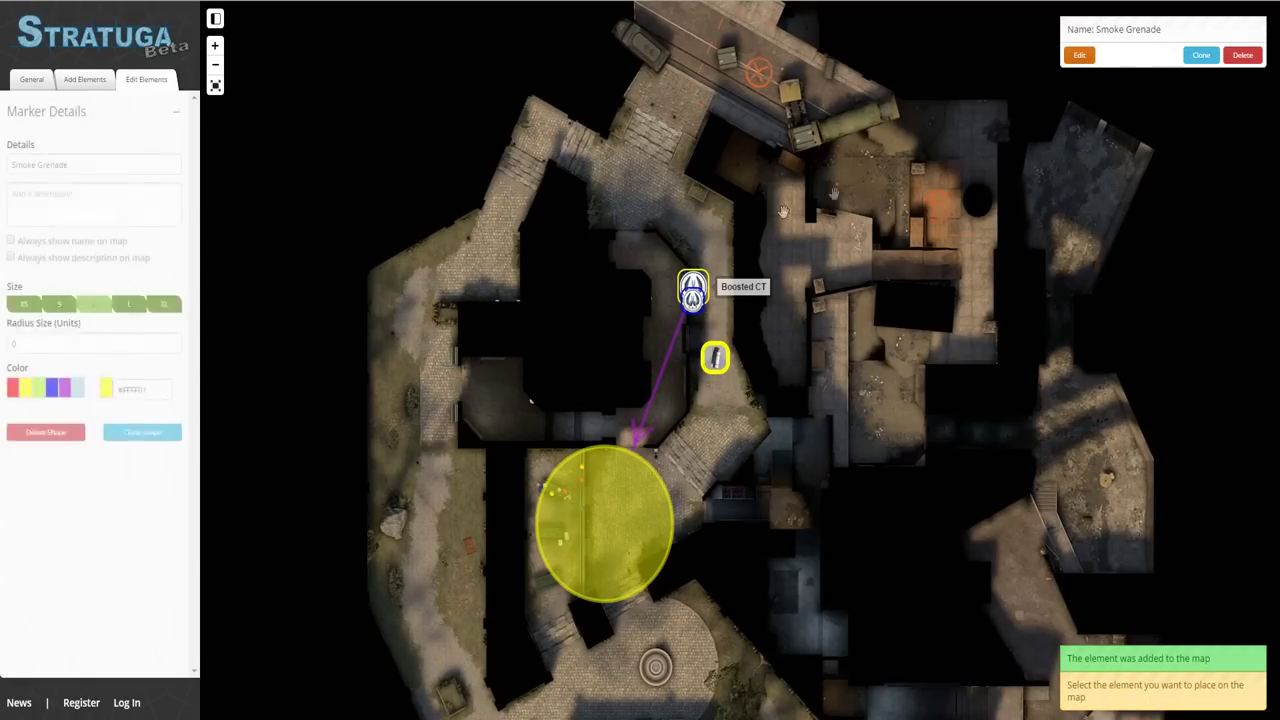
pyautogui.click(70, 193)
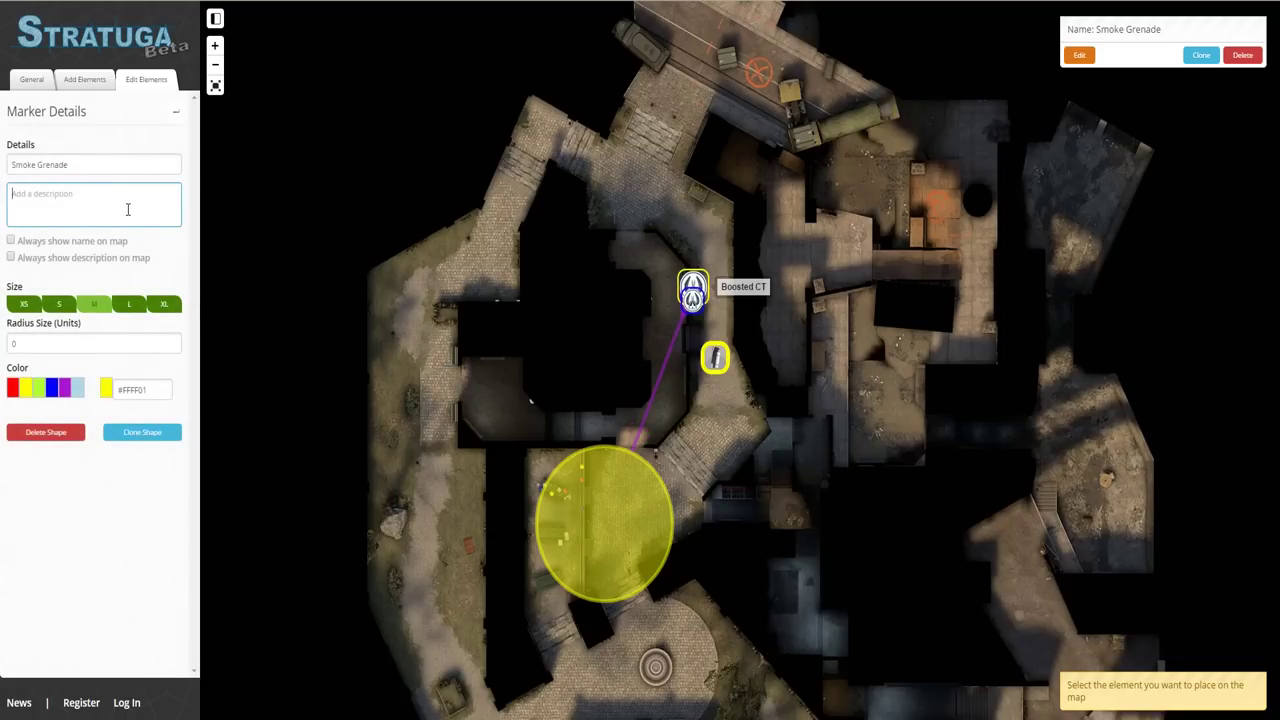
pyautogui.write('Throw this smo')
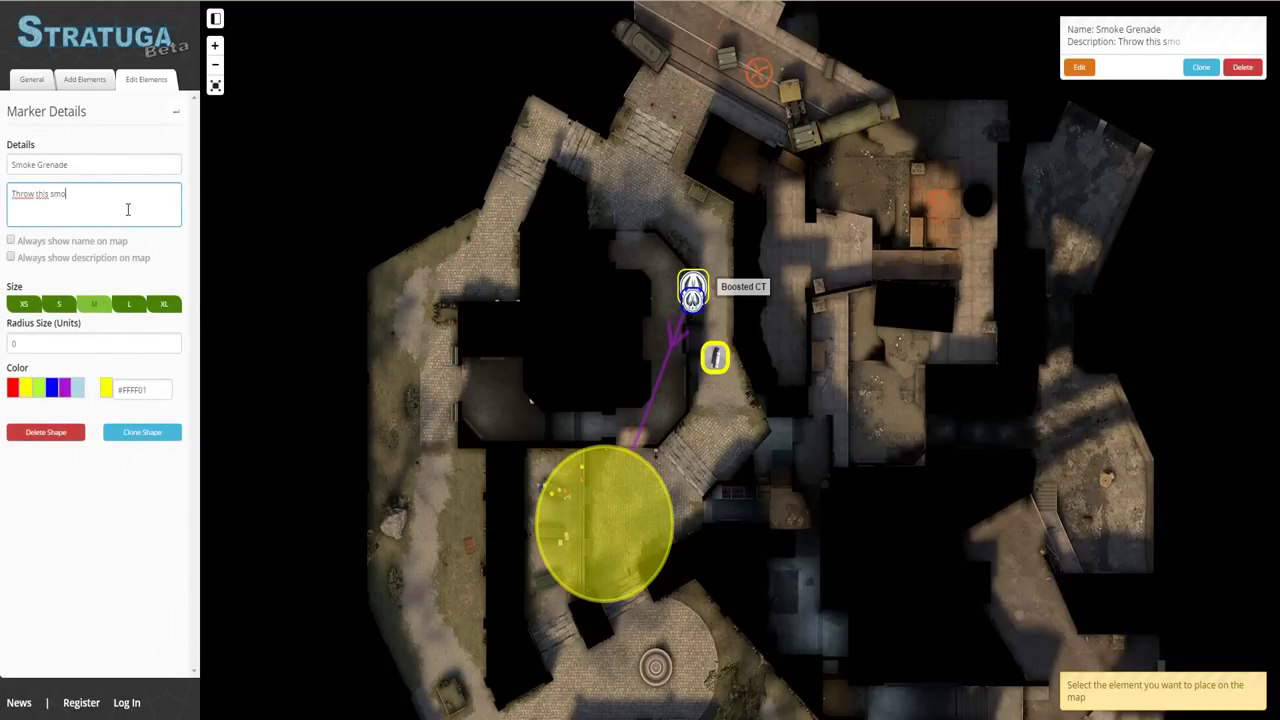
pyautogui.write('ke')
pyautogui.click(94, 258)
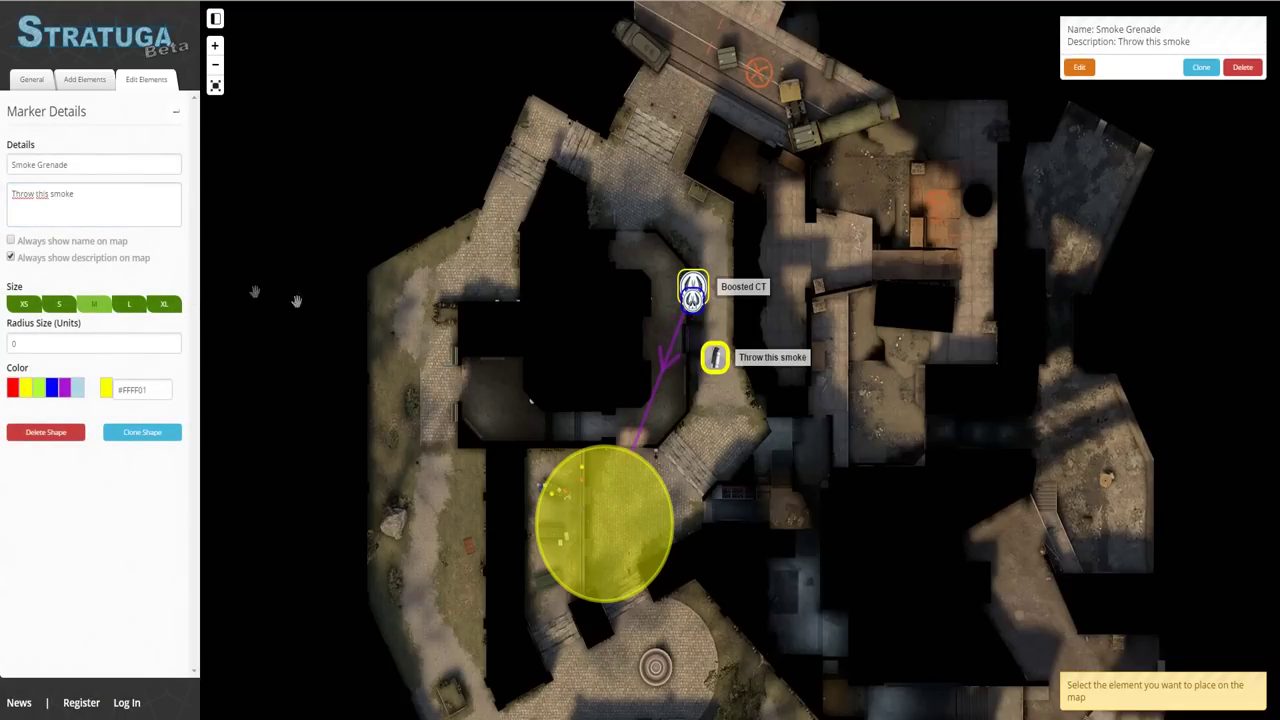
pyautogui.click(756, 445)
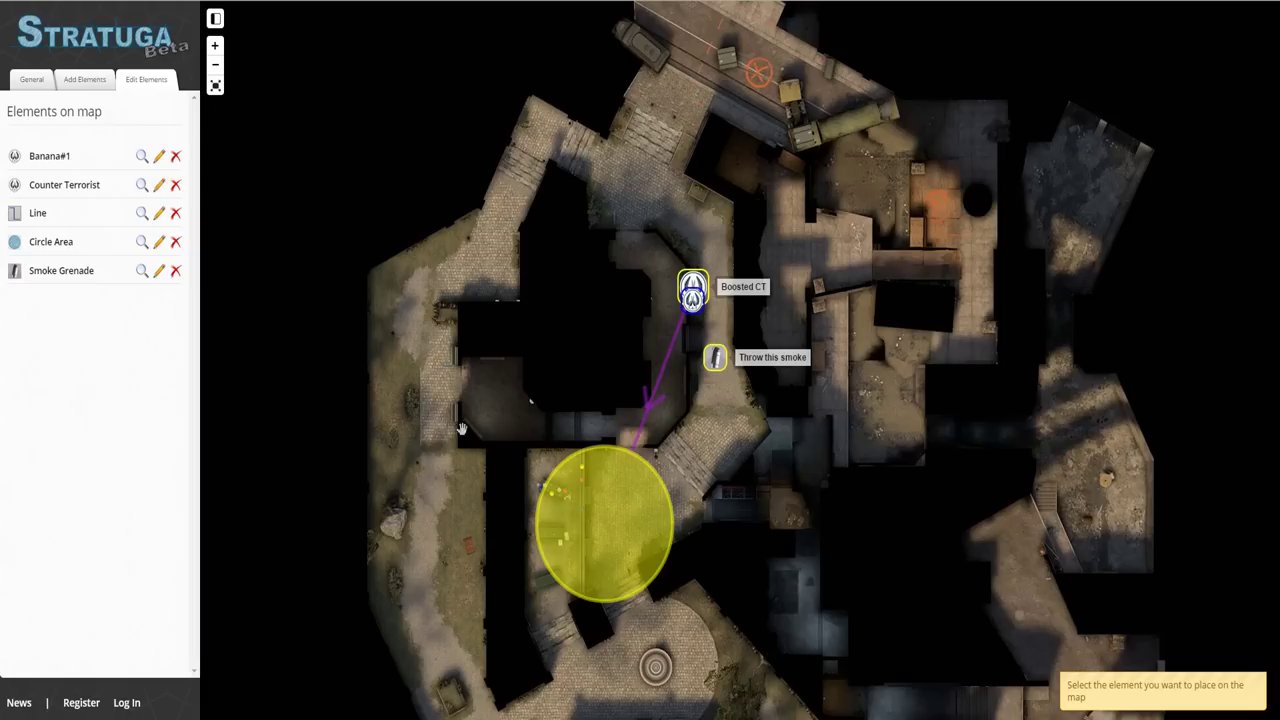
# Step: Save the CT Boost Strat map from General settings and select its editor and viewer share links
pyautogui.click(44, 84)
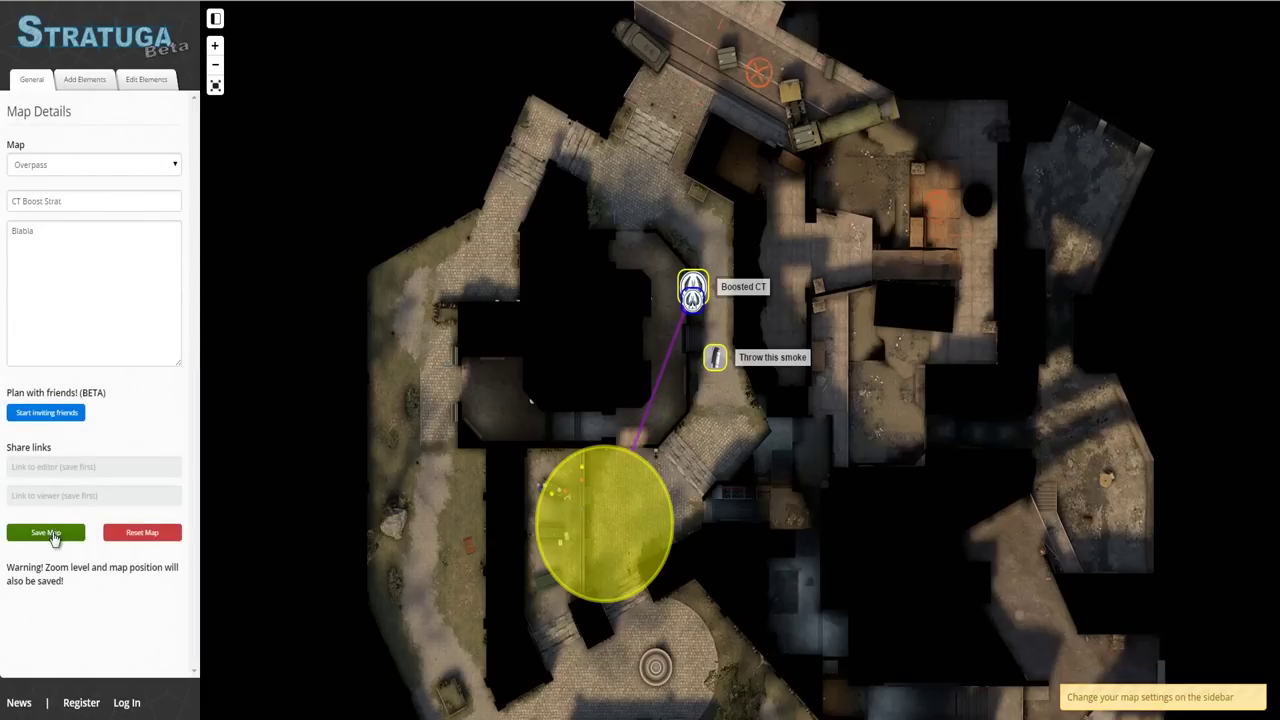
pyautogui.click(46, 533)
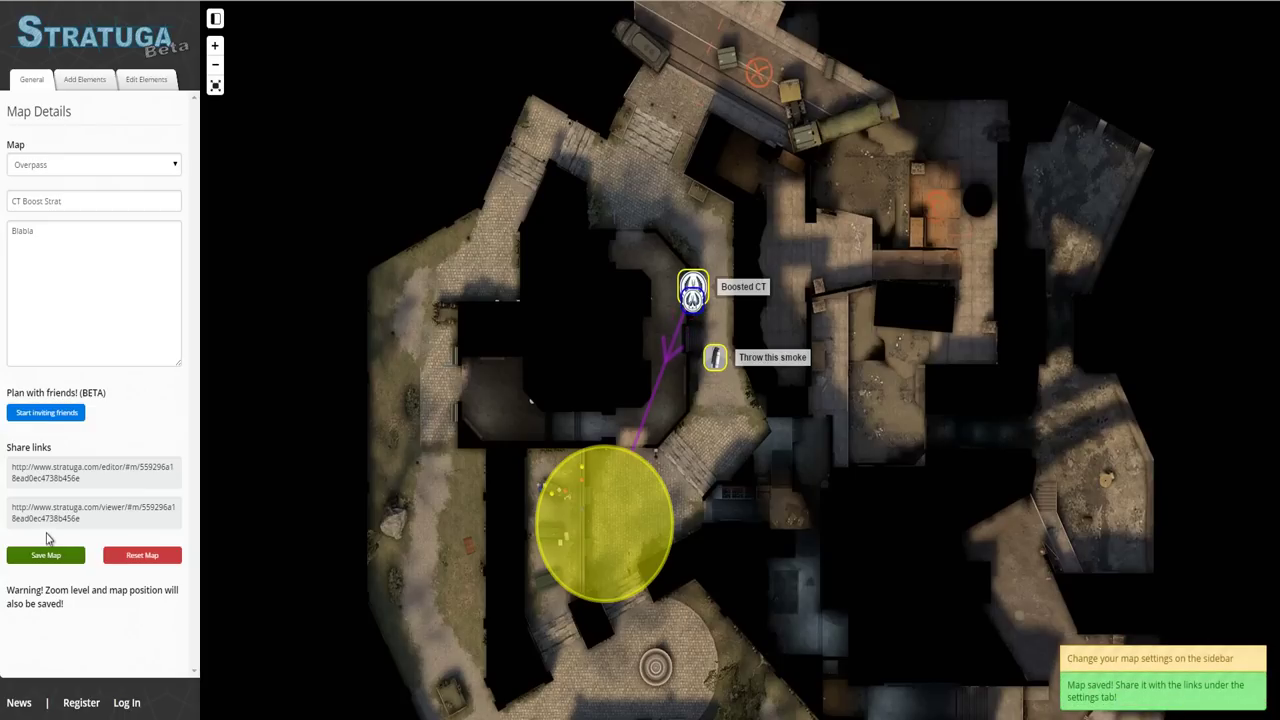
pyautogui.click(20, 470)
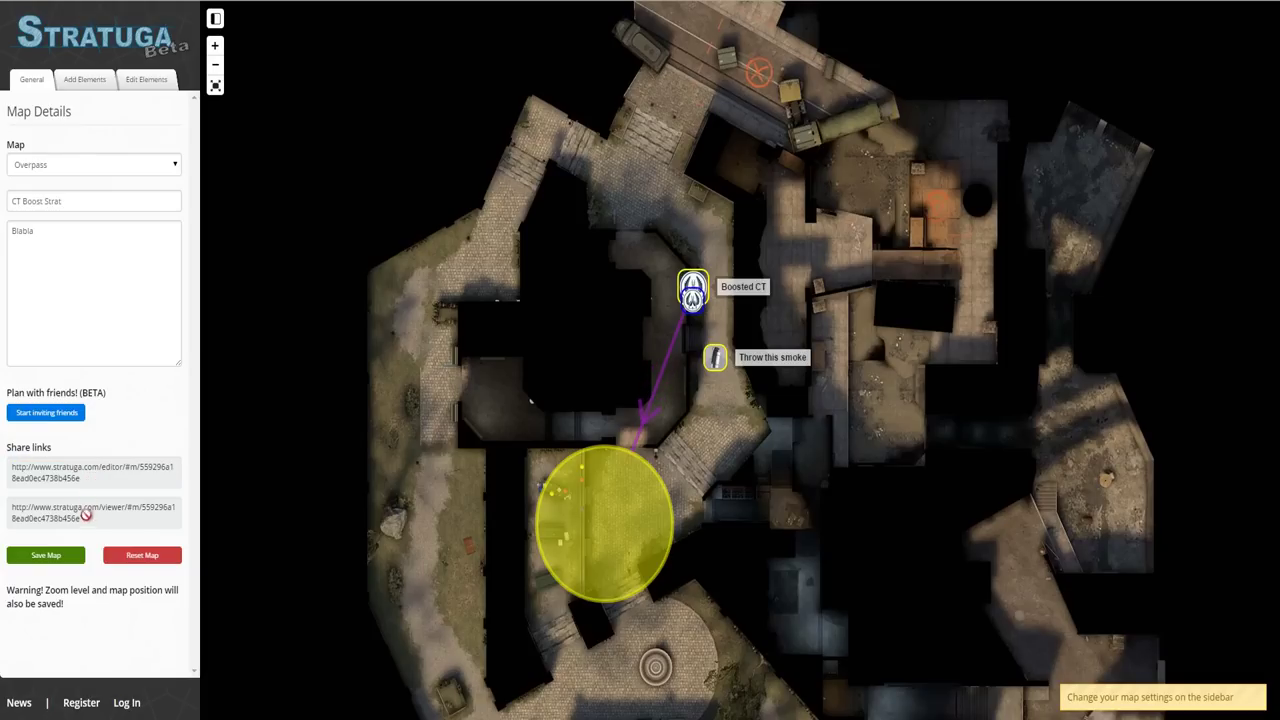
pyautogui.moveTo(84, 518); pyautogui.dragTo(6, 508)
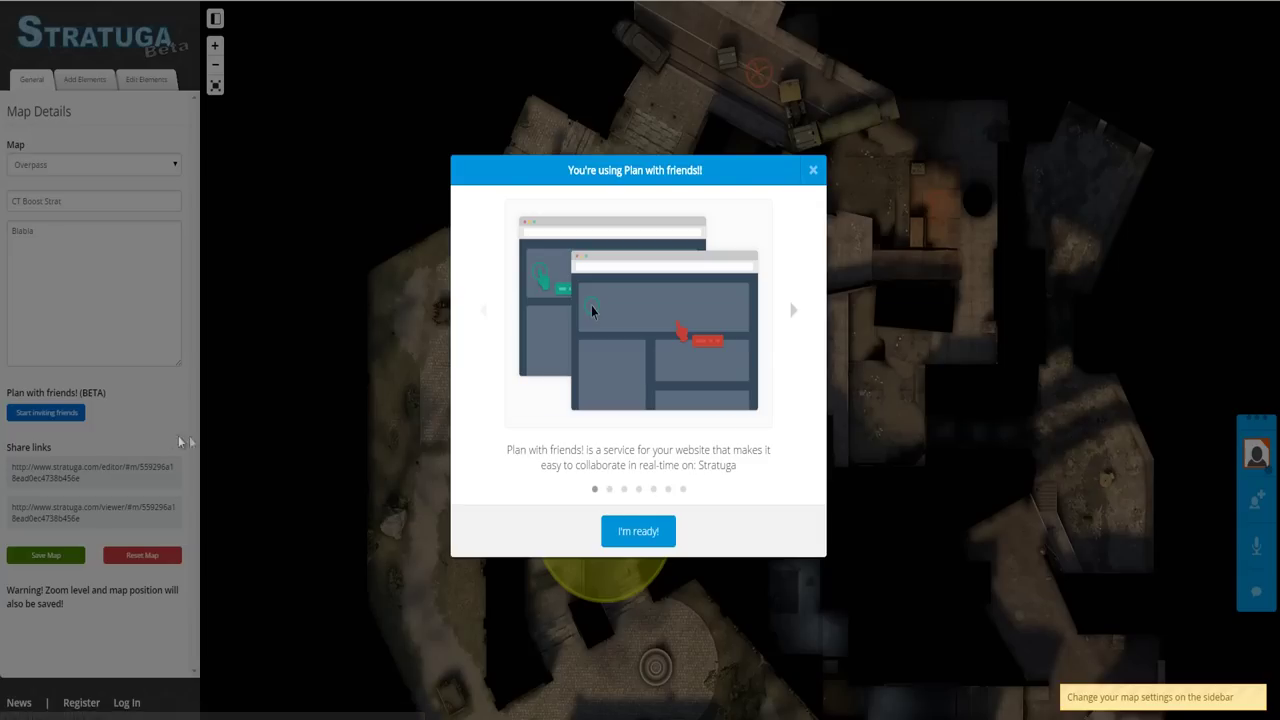
# Step: Page through the avatar, invite link and chat slides to the final TogetherJS slide
pyautogui.click(611, 490)
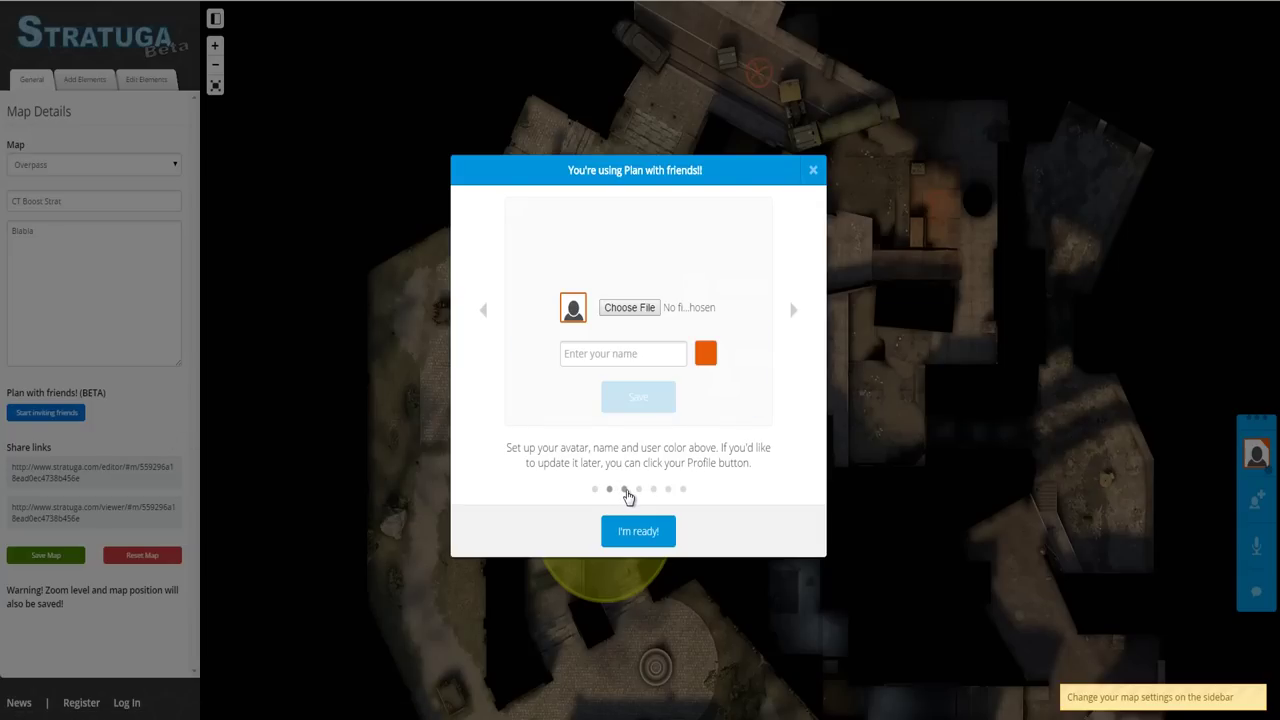
pyautogui.click(625, 490)
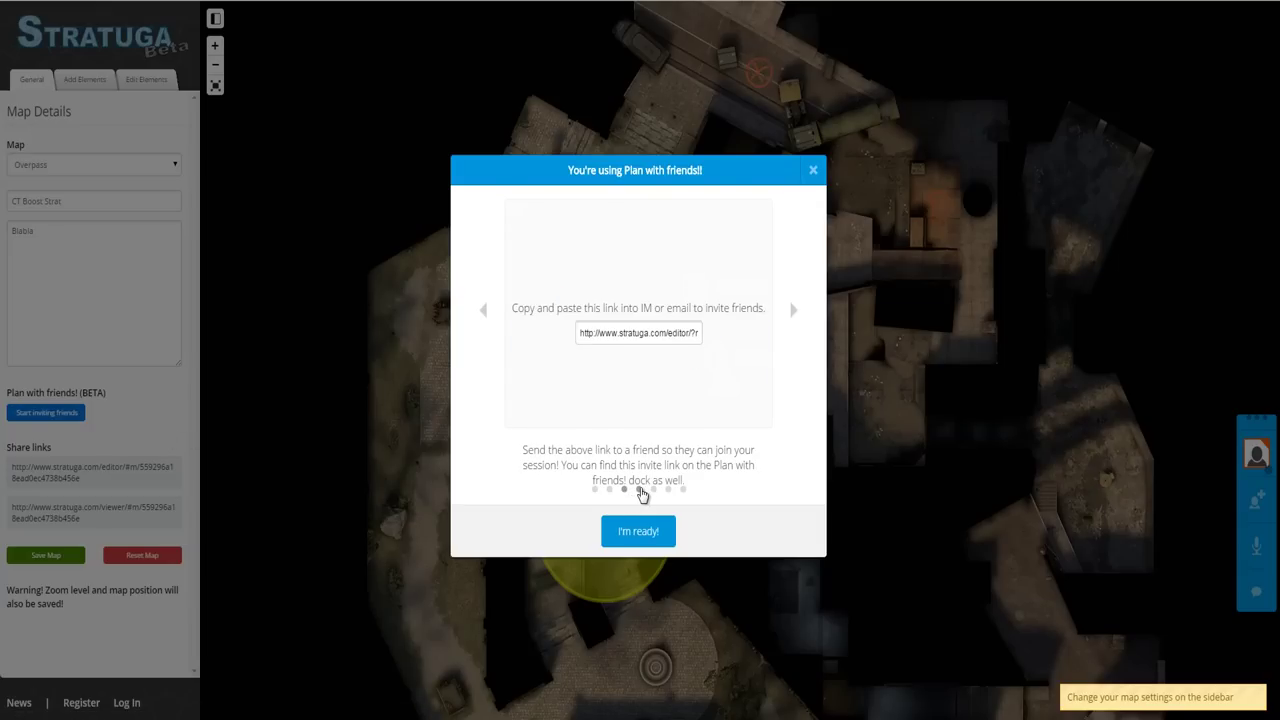
pyautogui.click(639, 489)
pyautogui.click(653, 489)
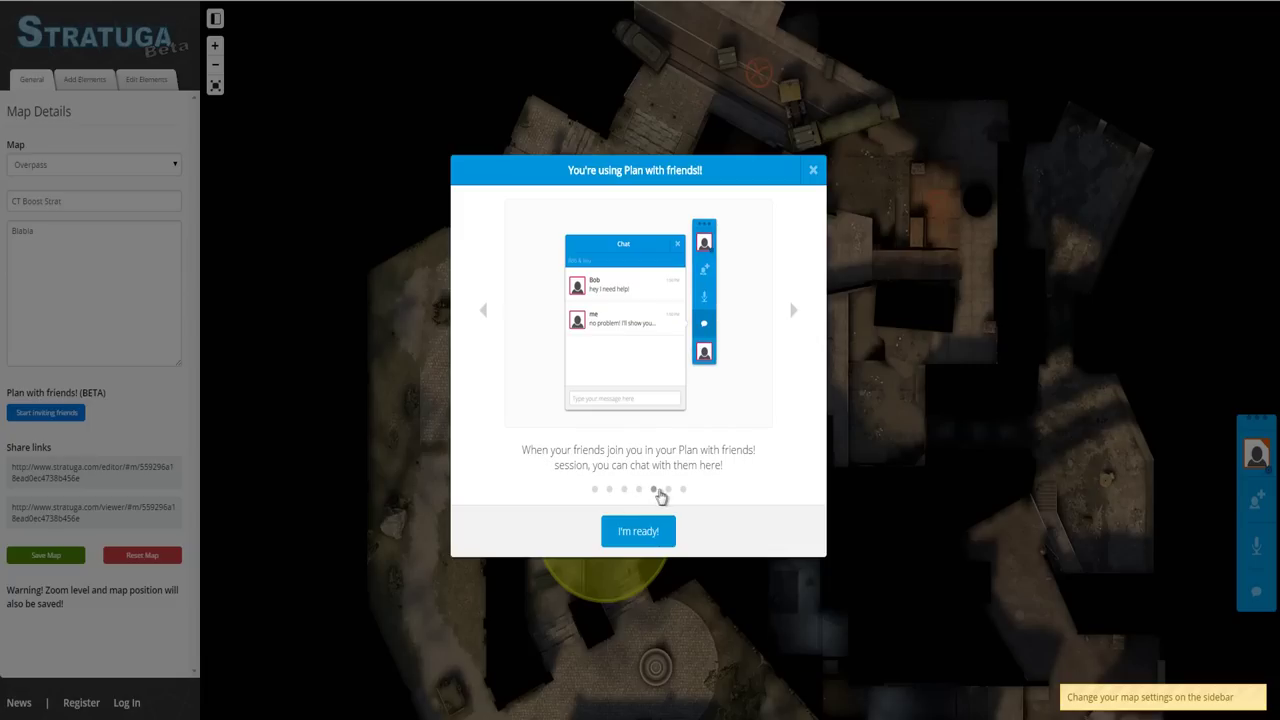
pyautogui.click(668, 490)
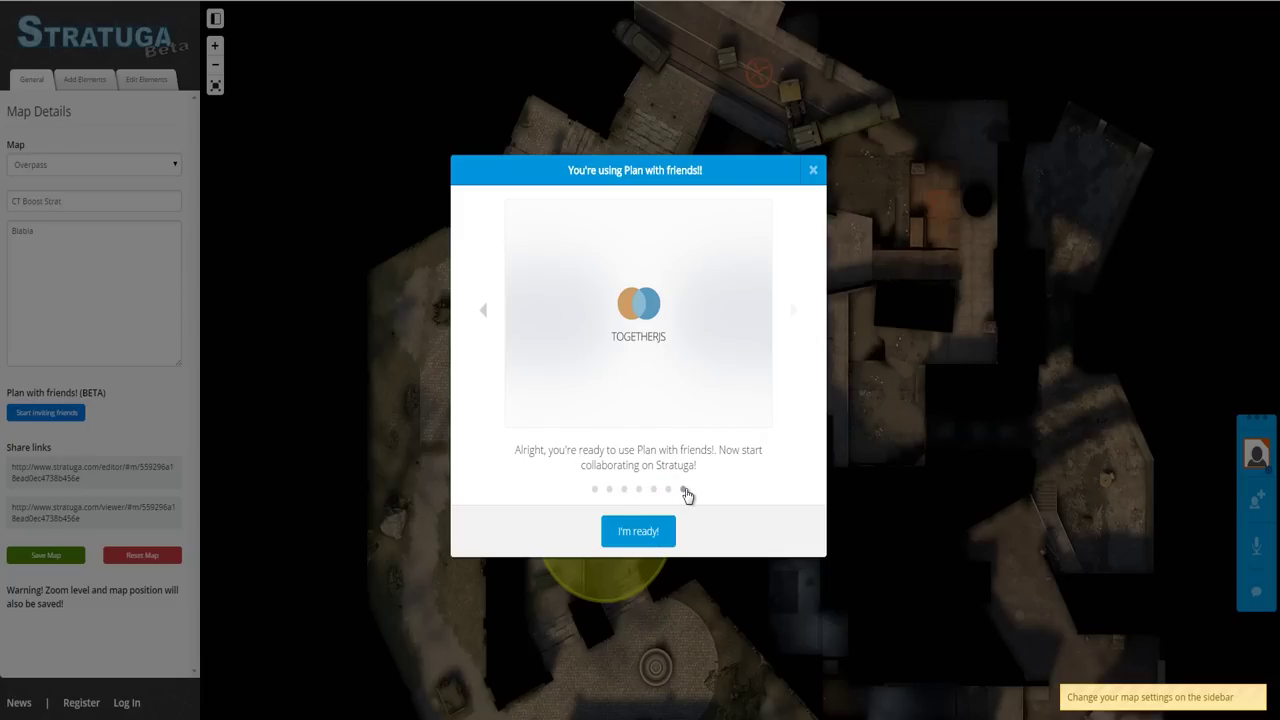